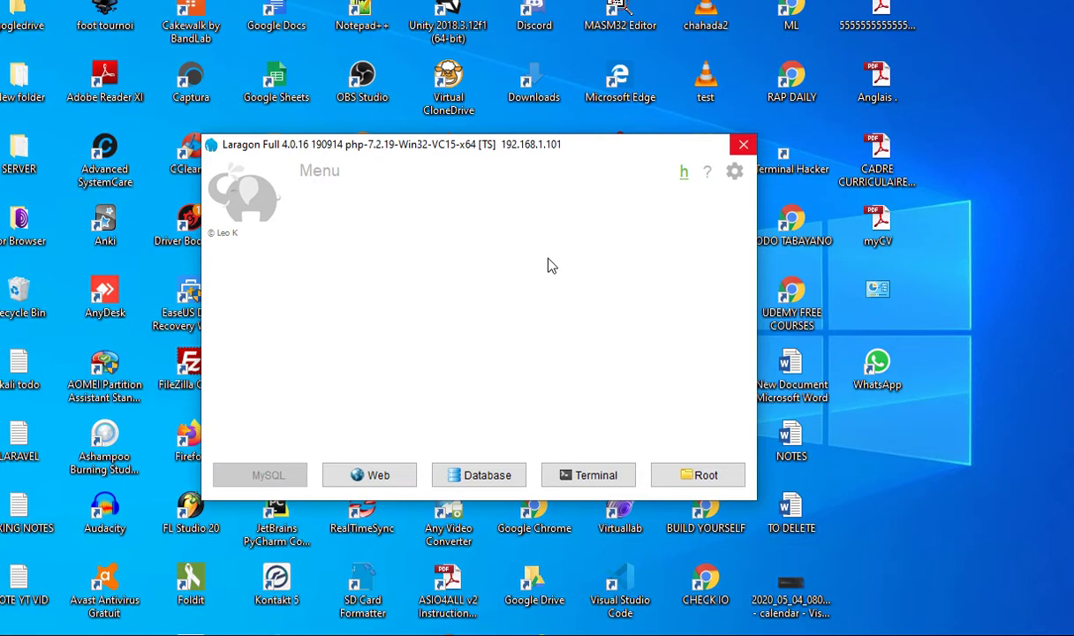
Look at the Node.js entry in Laragon's main menu, then dismiss the menu.
right_click(478, 302)
mouse_move(516, 453)
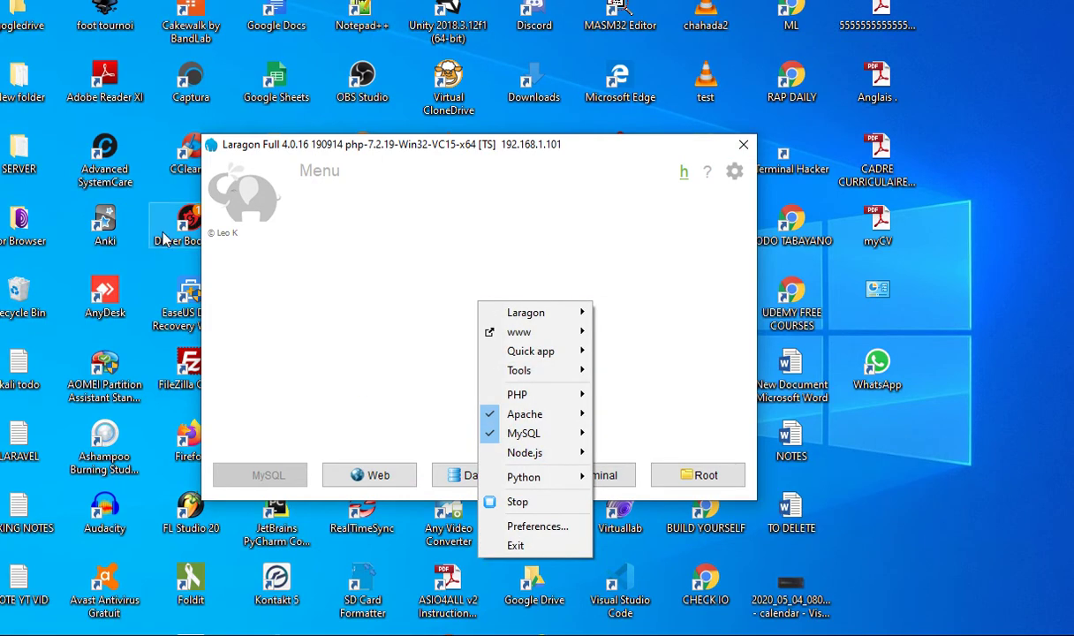
left_click(145, 166)
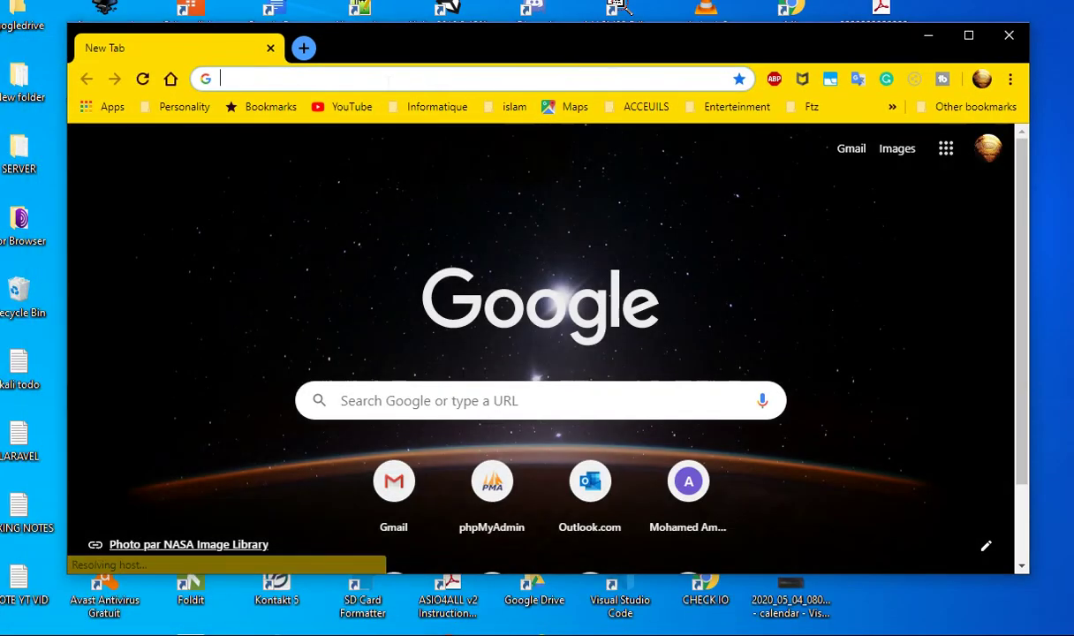
Switch to Chrome, search the browsing history for "node" and open the nodejs.org Index of /dist/latest-v14.x/ page.
key("ctrl+h")
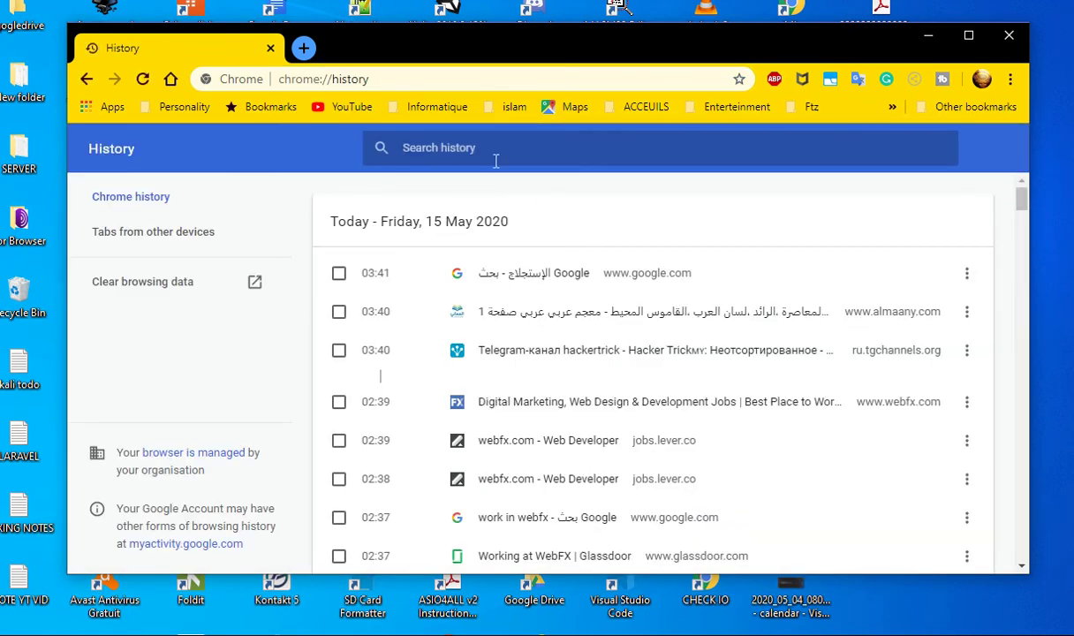
type("node")
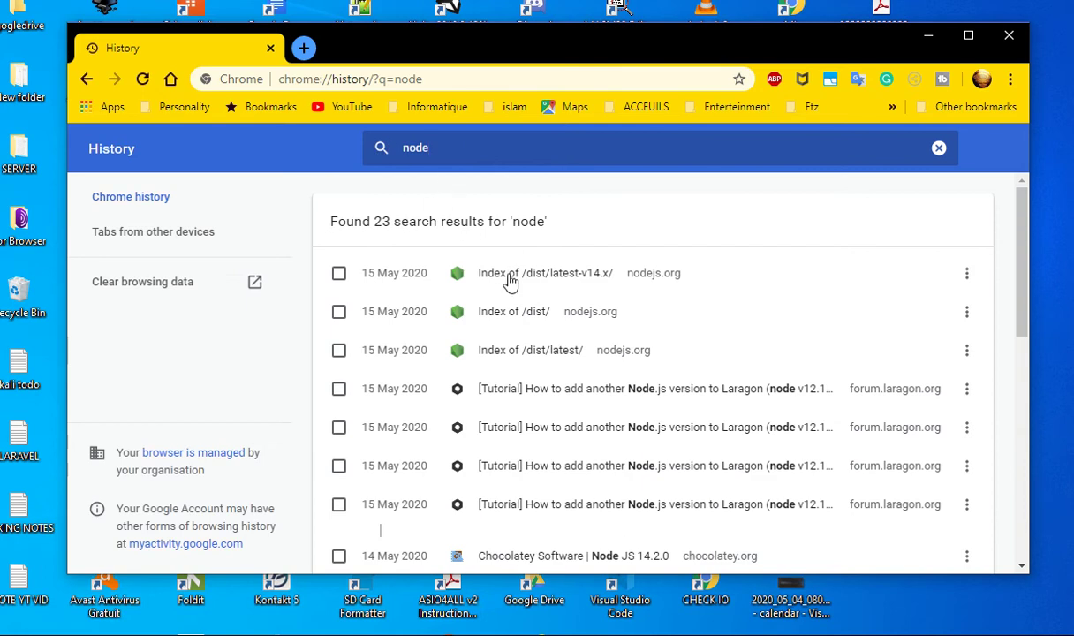
left_click(509, 281)
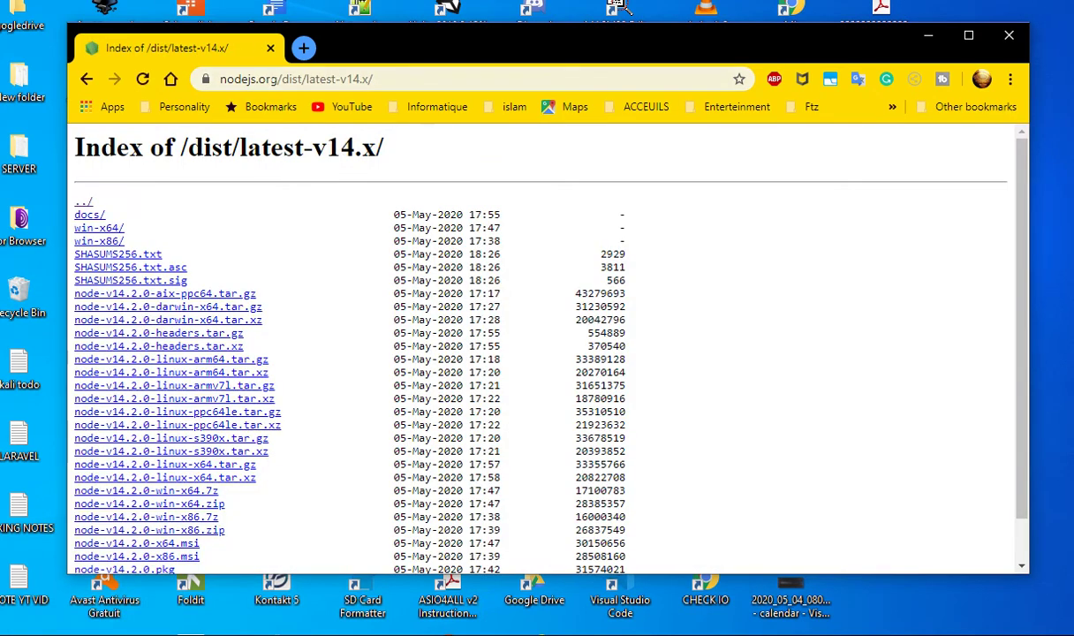
Shorten the address to nodejs.org/dist to view all release folders, and open latest-v14.x from the listing.
left_click(295, 82)
double_click(281, 79)
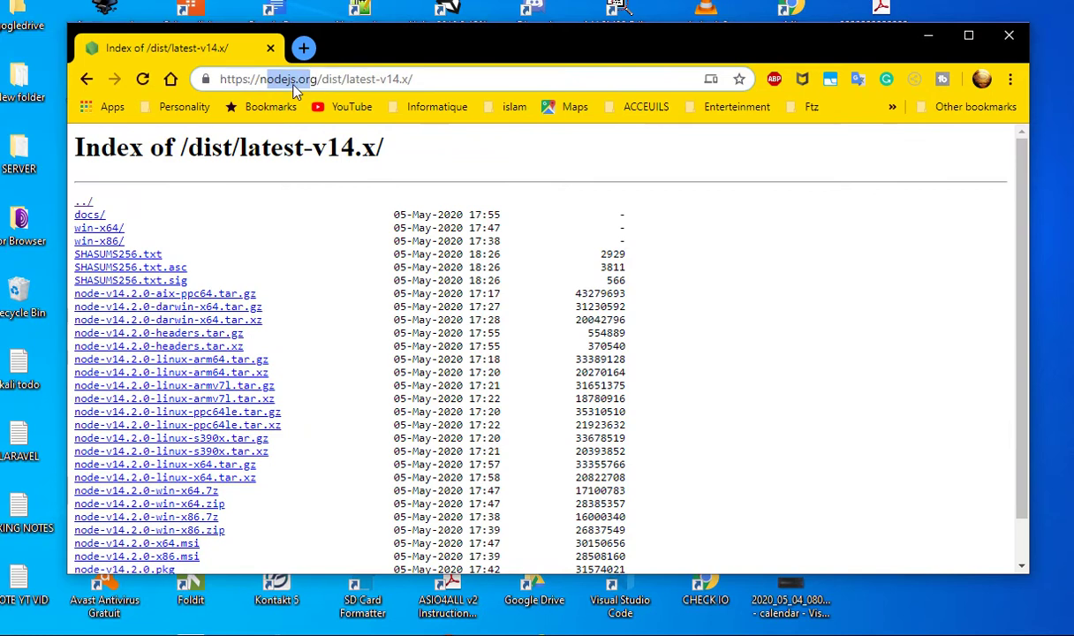
left_click(366, 79)
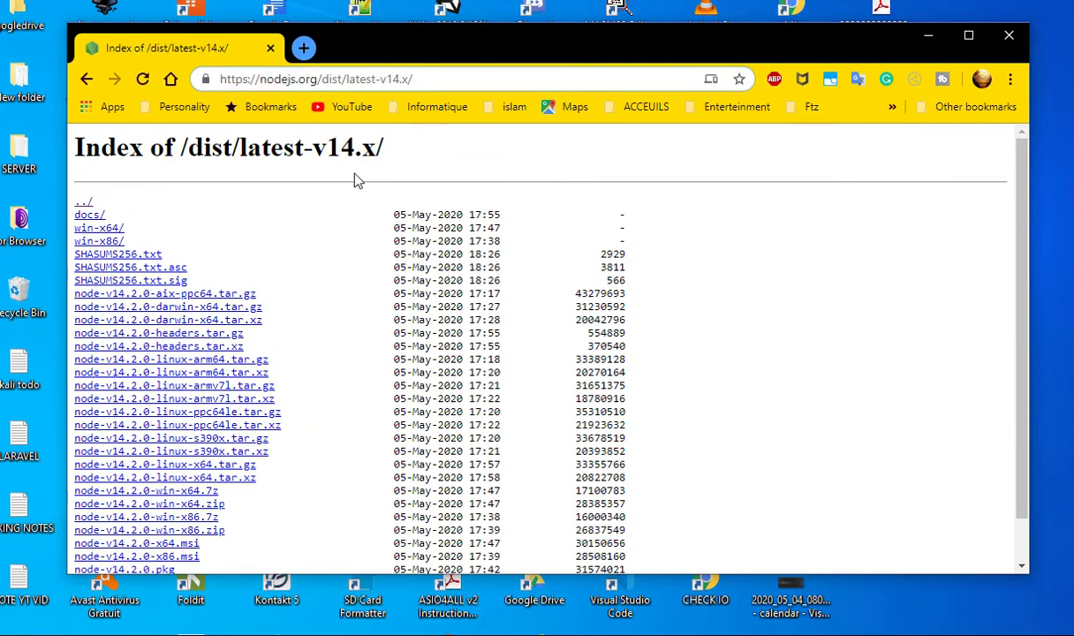
key("ctrl+Left")
key("shift+End")
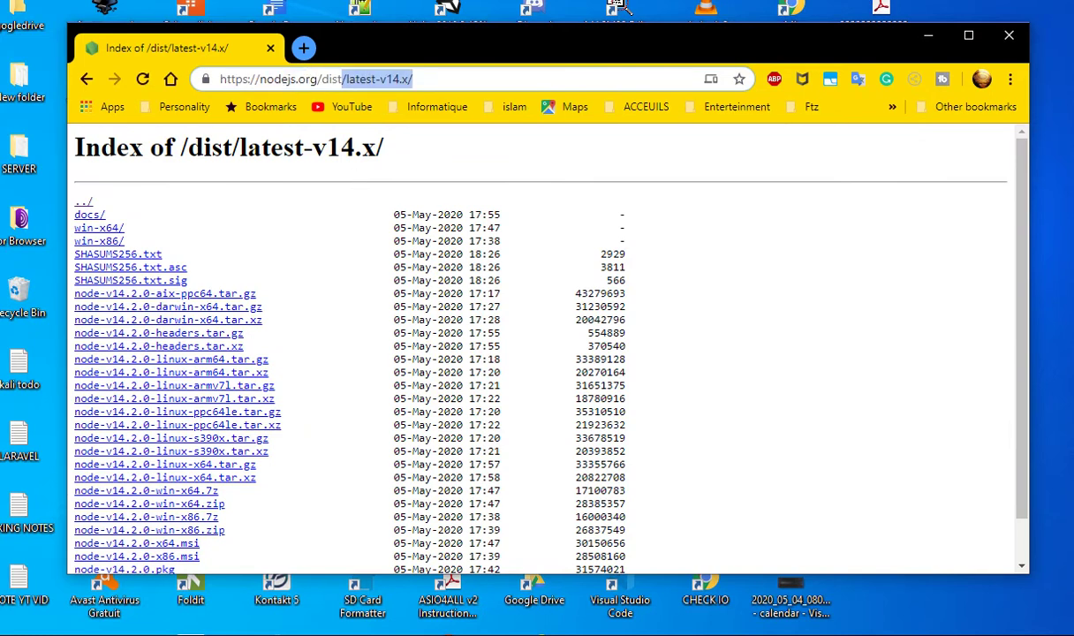
key("BackSpace")
key("Return")
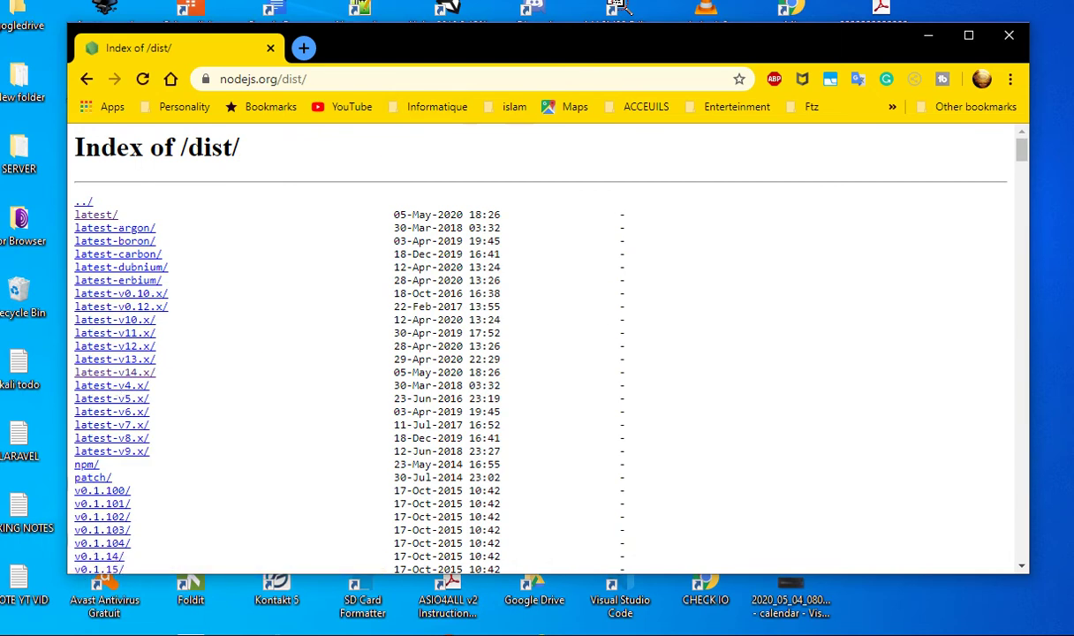
left_click(106, 374)
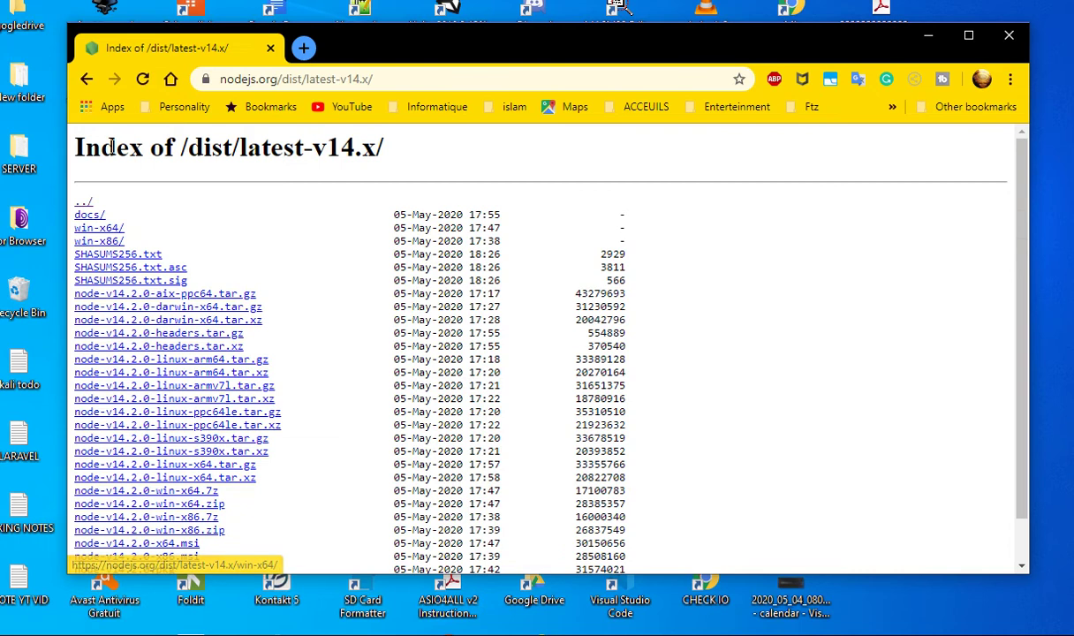
Examine the Windows x64 archive links for node-v14.2.0 and minimize the browser.
scroll(157, 325, "down", 1)
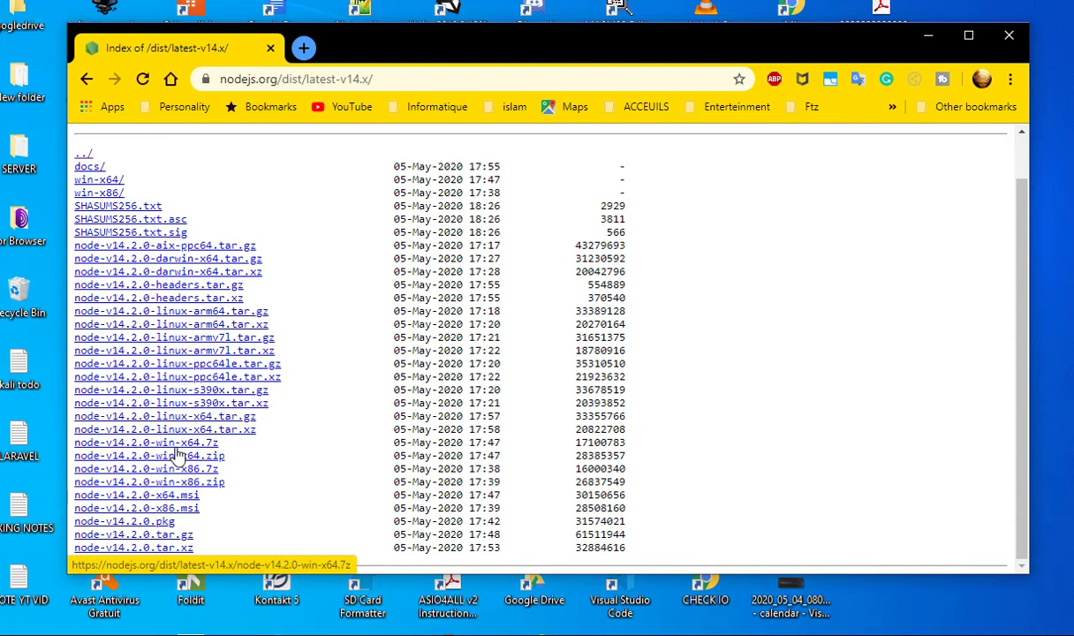
right_click(176, 448)
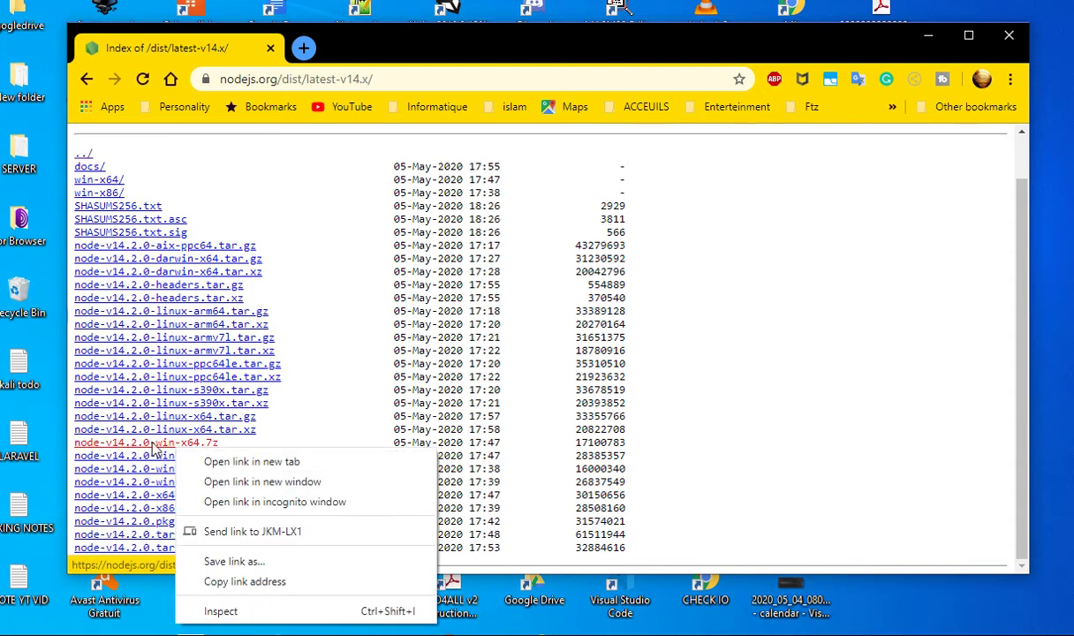
left_click(551, 47)
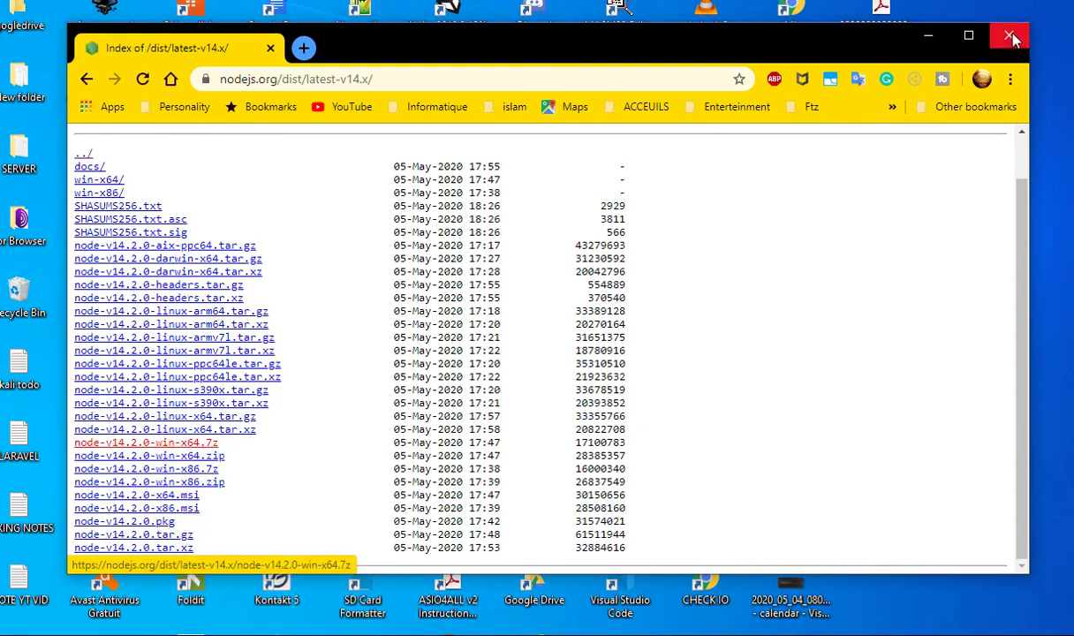
left_click(928, 36)
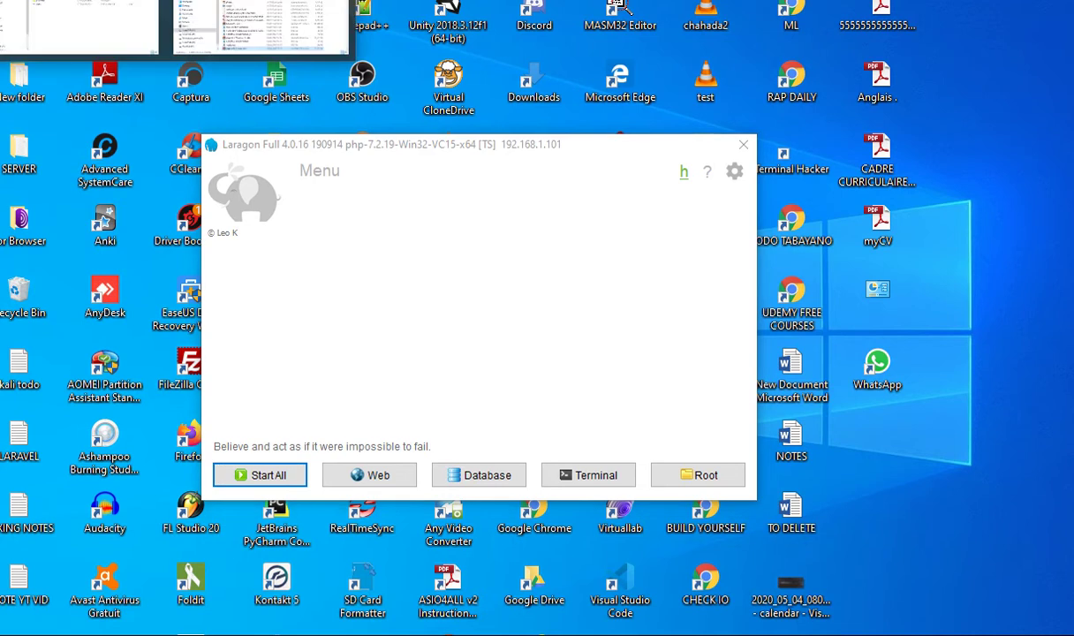
Switch to File Explorer and open the nodejs folder under C:\laragon\bin.
left_click(272, 31)
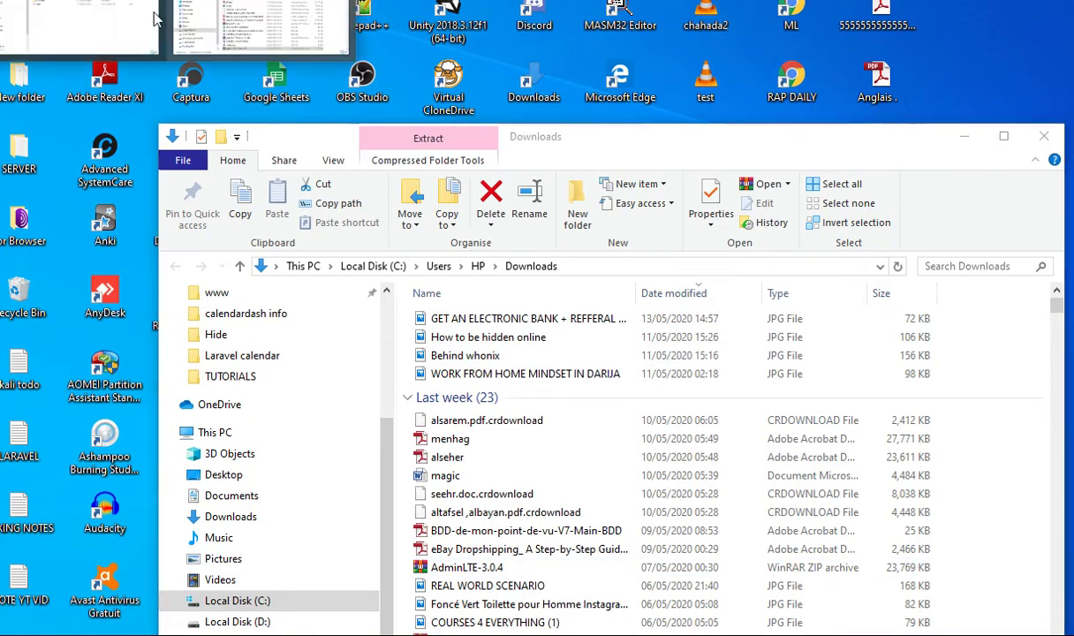
left_click(86, 18)
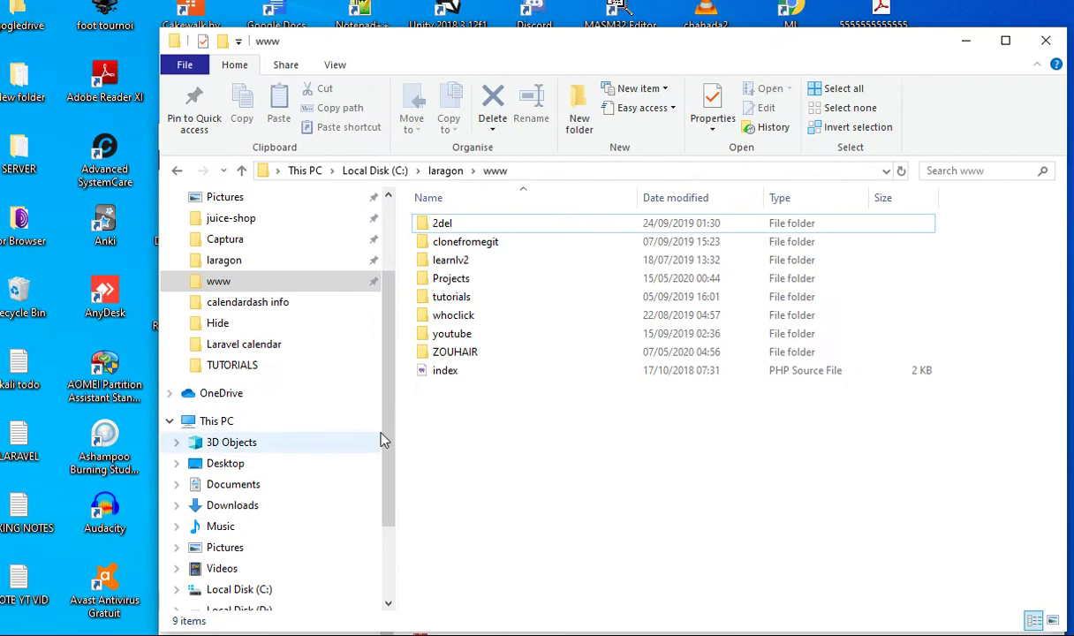
left_click_drag(385, 436, 389, 537)
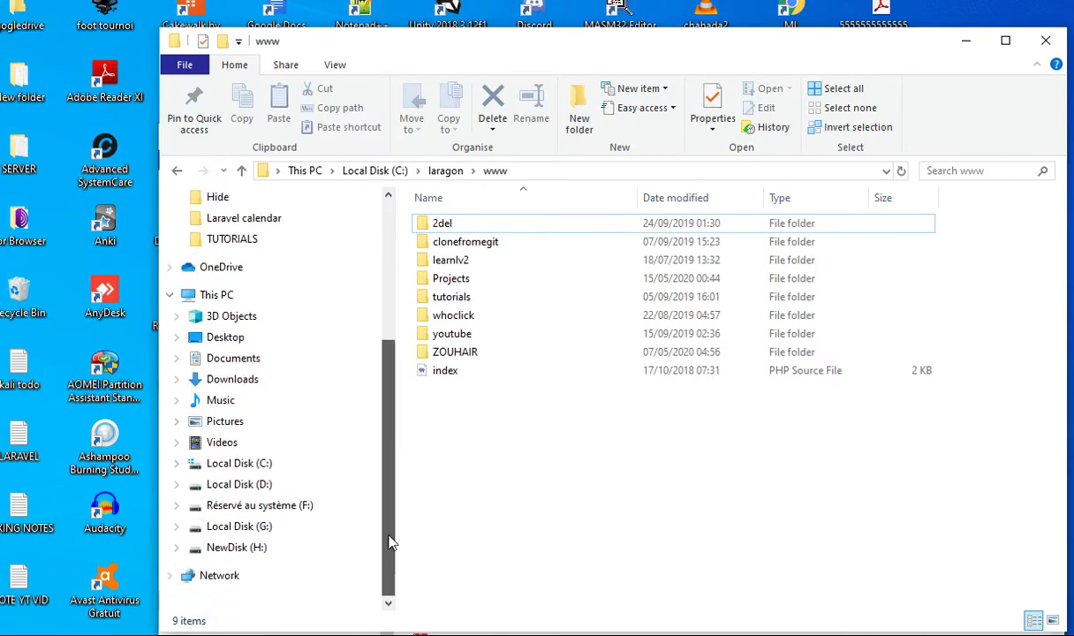
left_click(212, 466)
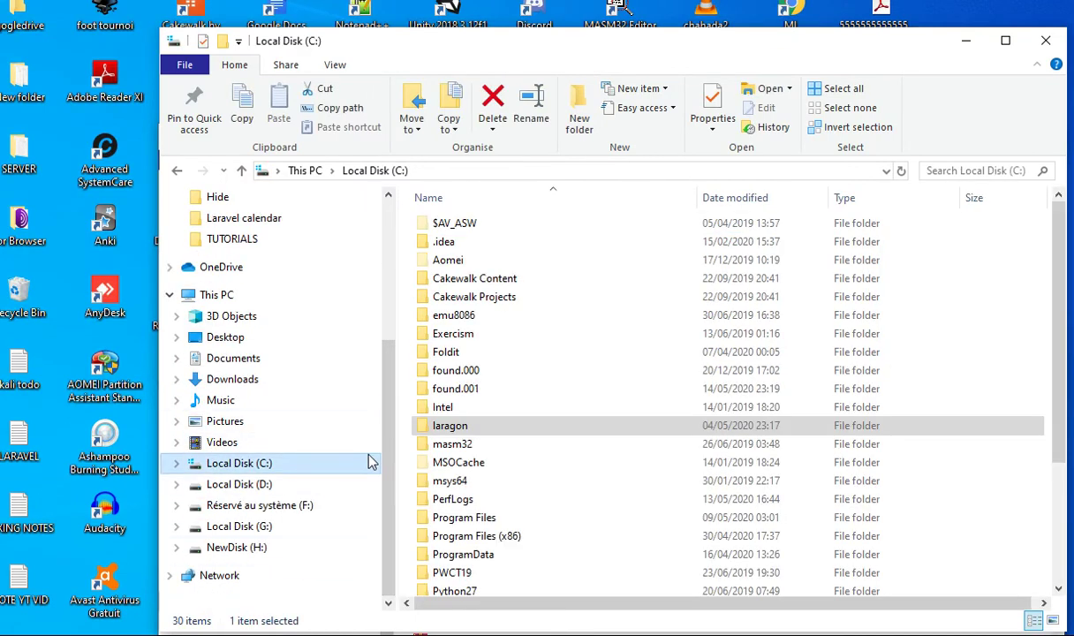
double_click(449, 426)
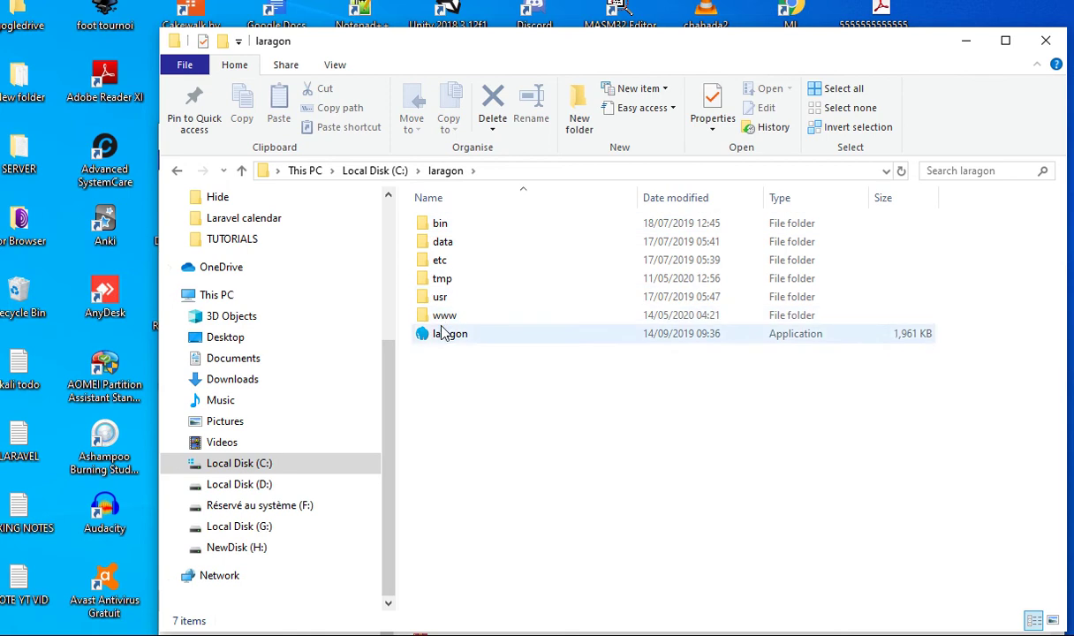
double_click(440, 222)
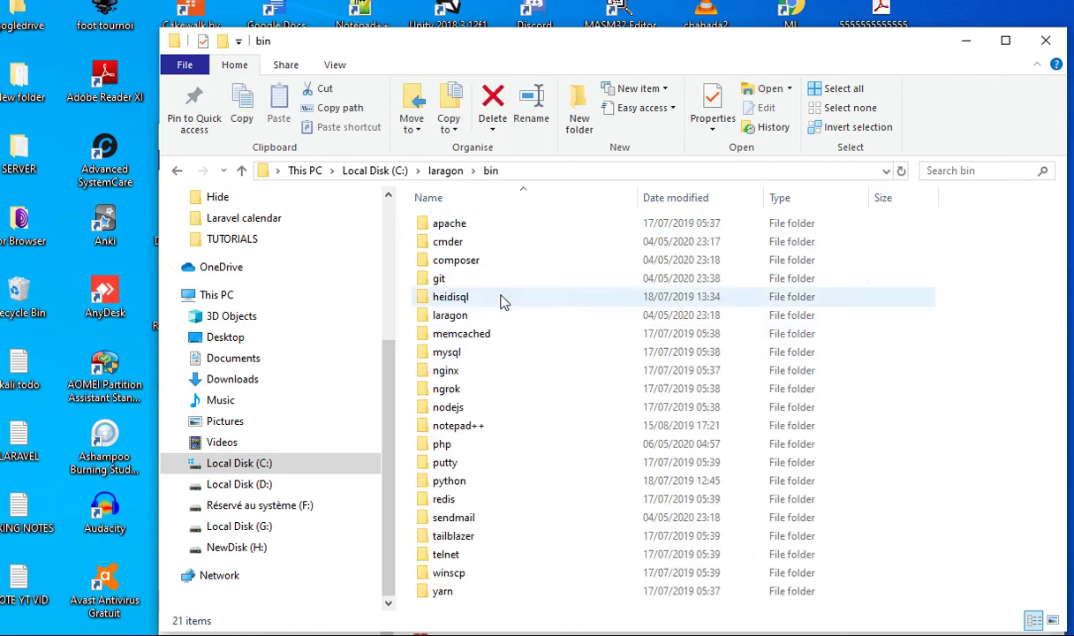
left_click(456, 333)
key("Down")
key("Down")
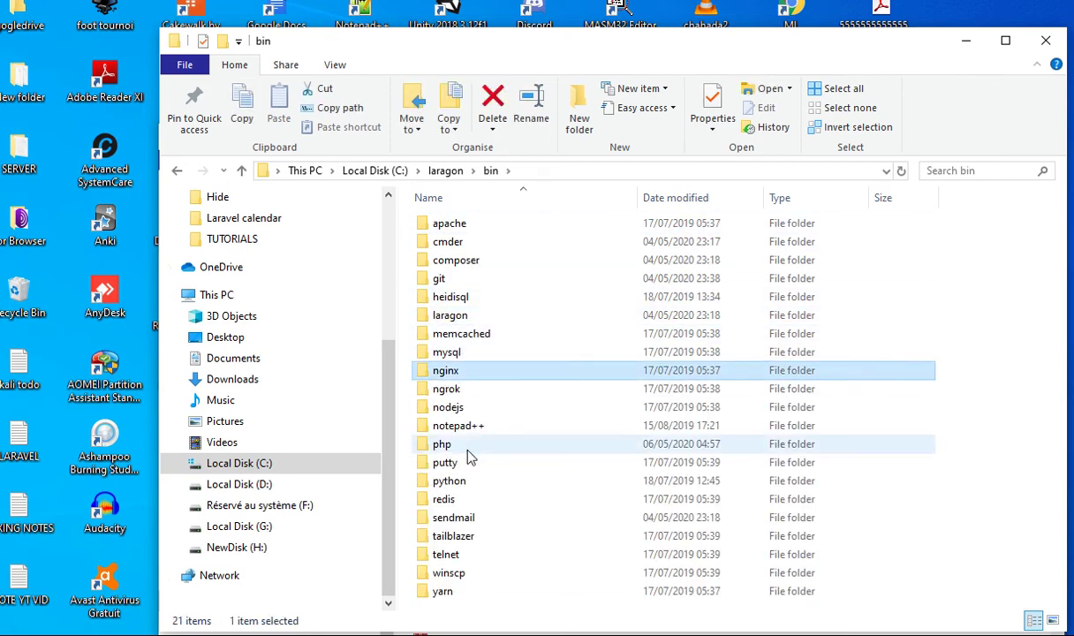
key("Down")
key("Down")
double_click(447, 407)
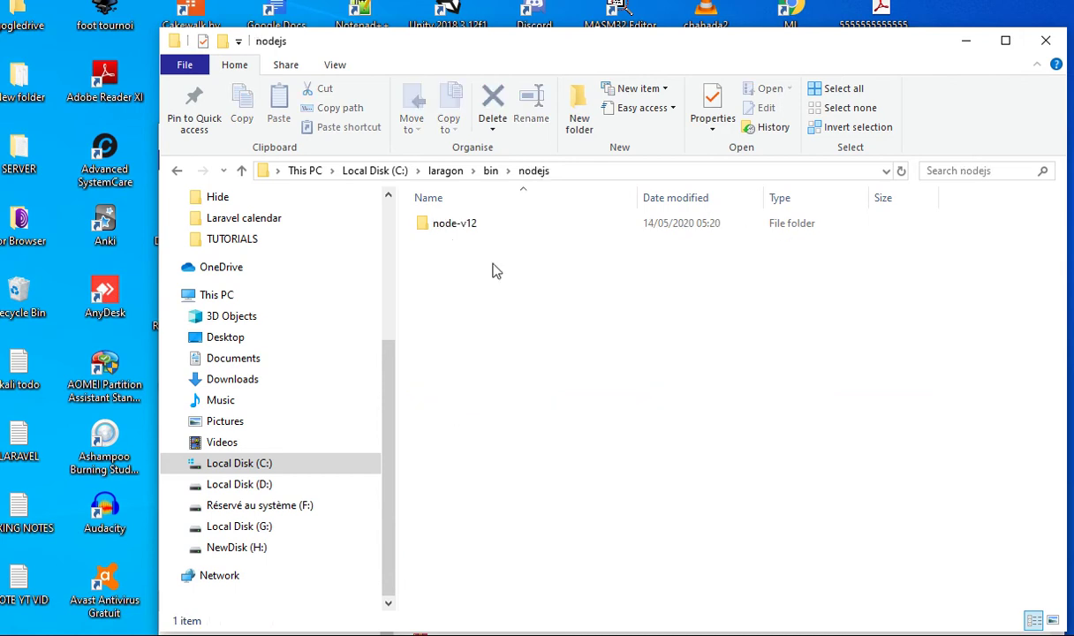
Arrange the nodejs and Downloads windows, and paste the copied node-v14.2.0-win-x64 ZIP archive into the nodejs folder.
left_click_drag(571, 58, 440, 36)
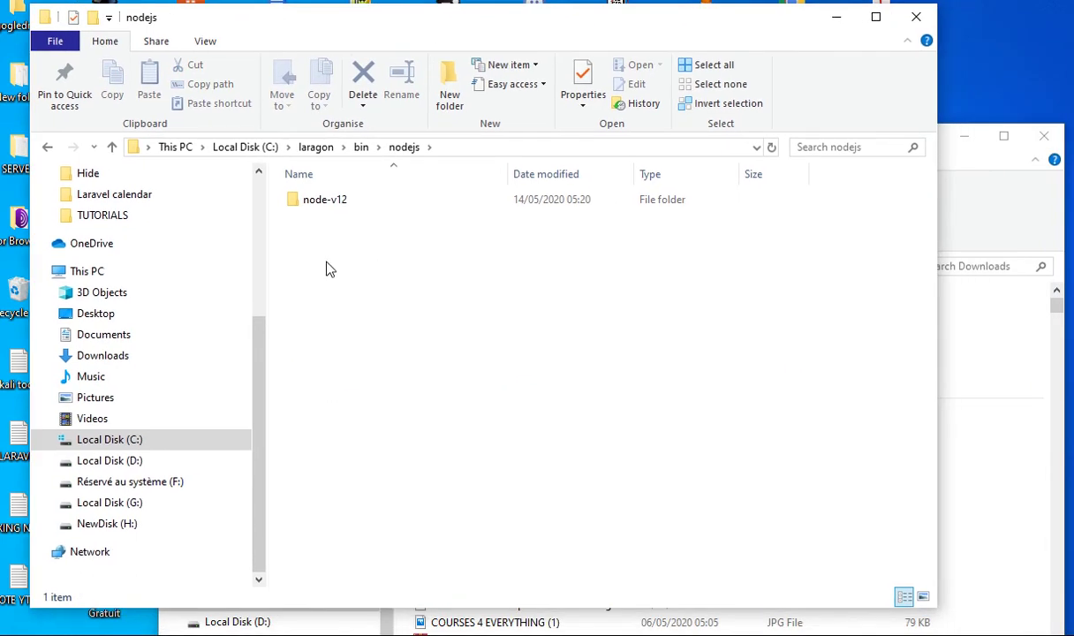
left_click(948, 160)
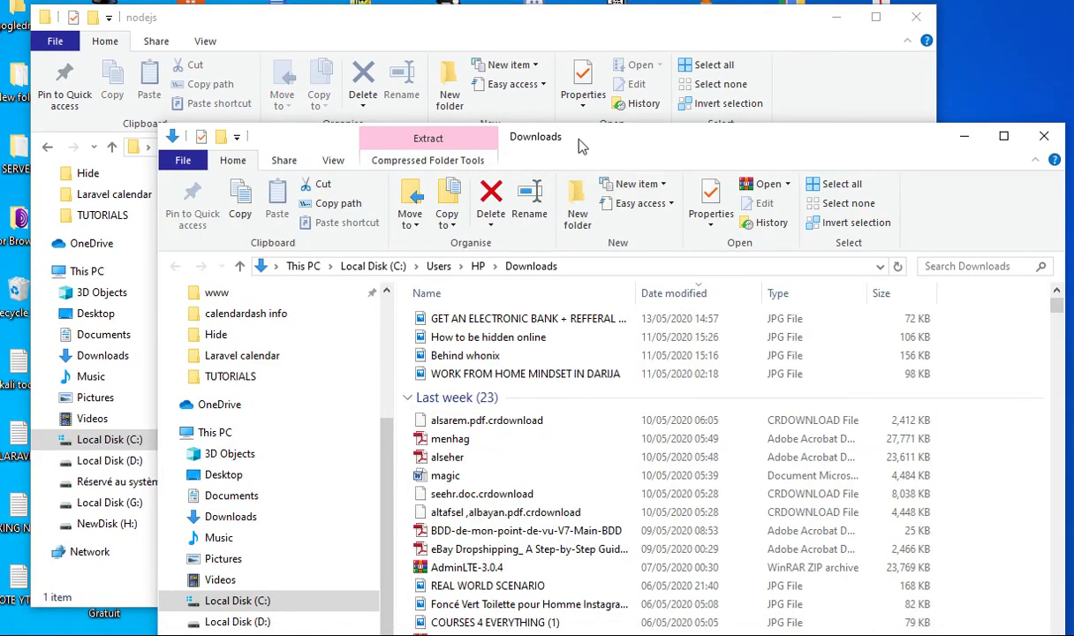
left_click_drag(579, 146, 883, 146)
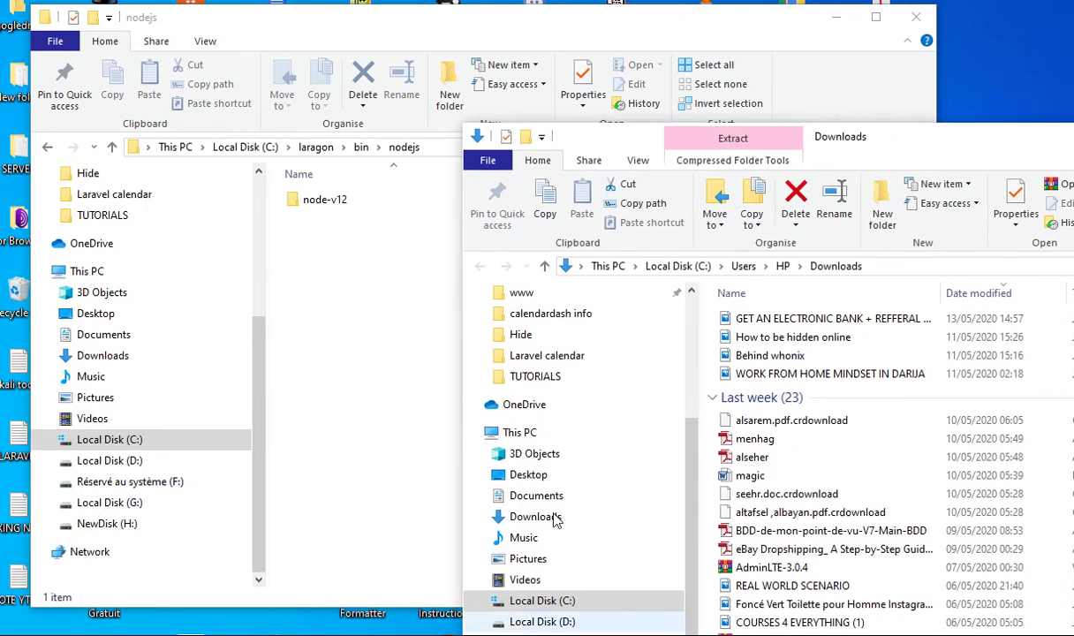
left_click(349, 304)
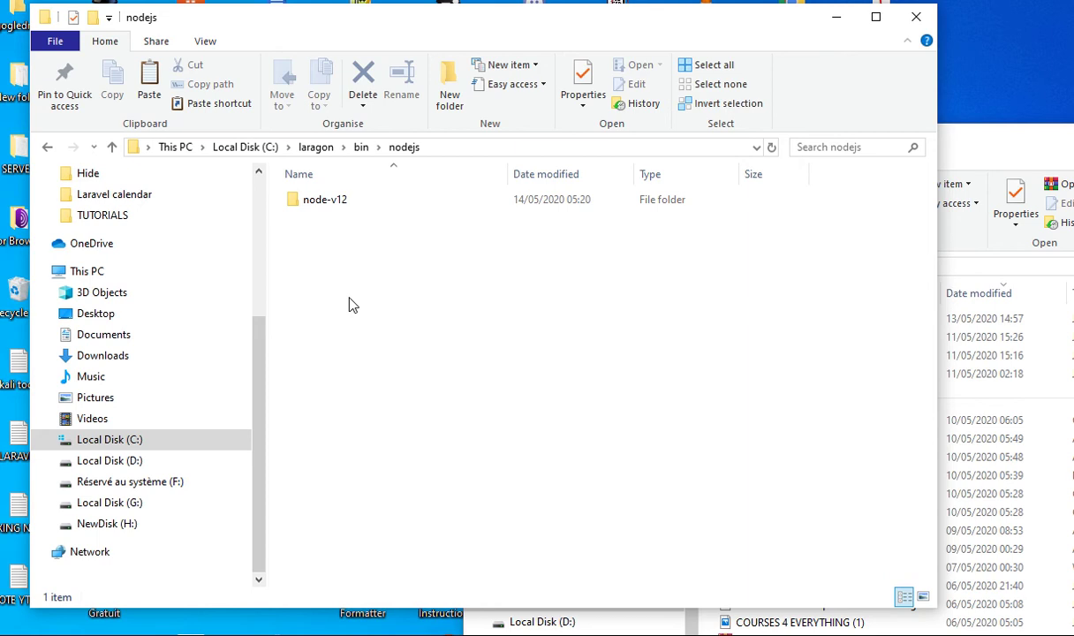
key("ctrl+v")
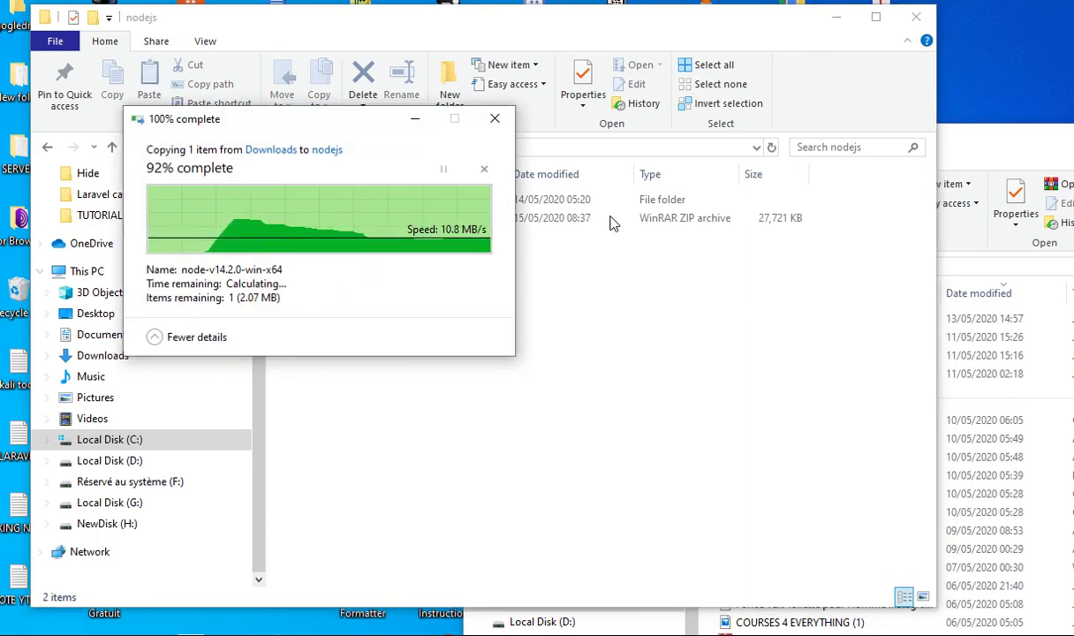
Extract the node-v14.2.0-win-x64 archive directly into the nodejs folder with WinRAR, and permanently delete the ZIP archive.
right_click(339, 222)
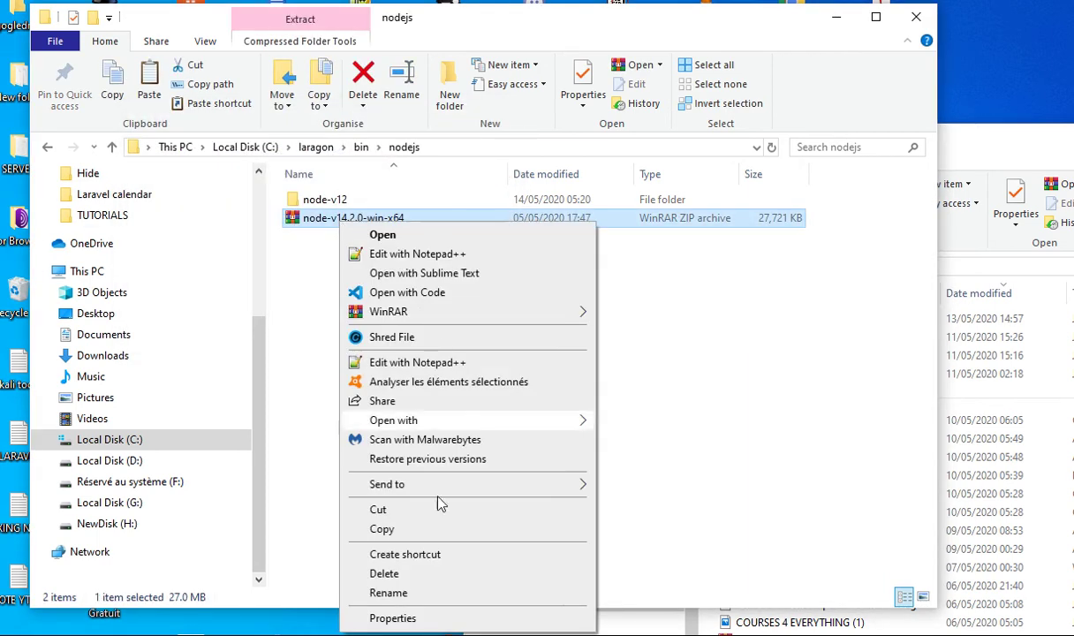
mouse_move(380, 490)
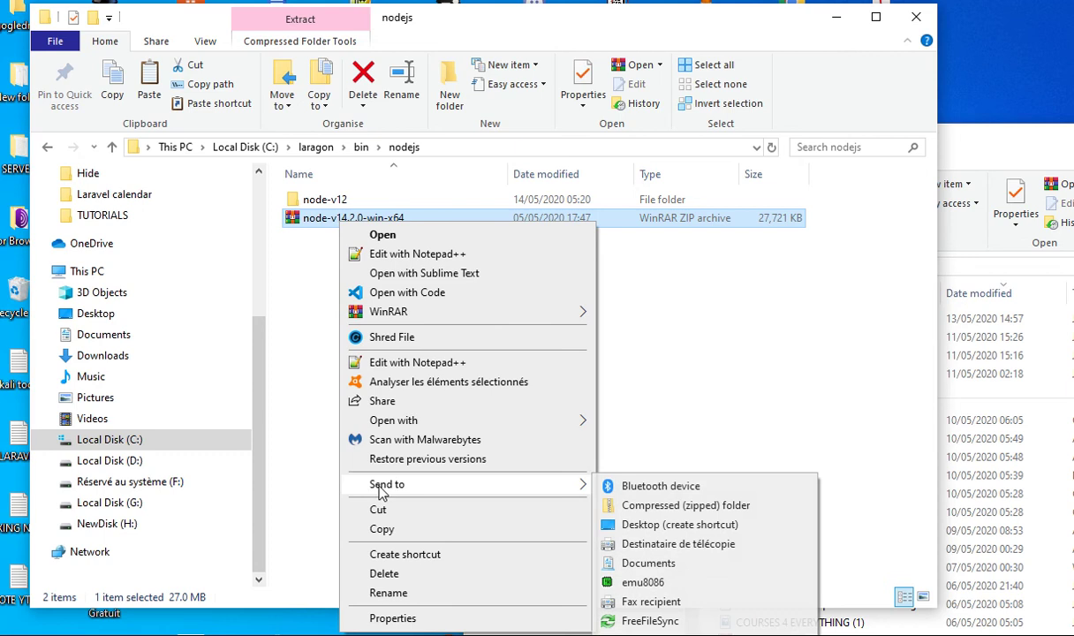
mouse_move(581, 311)
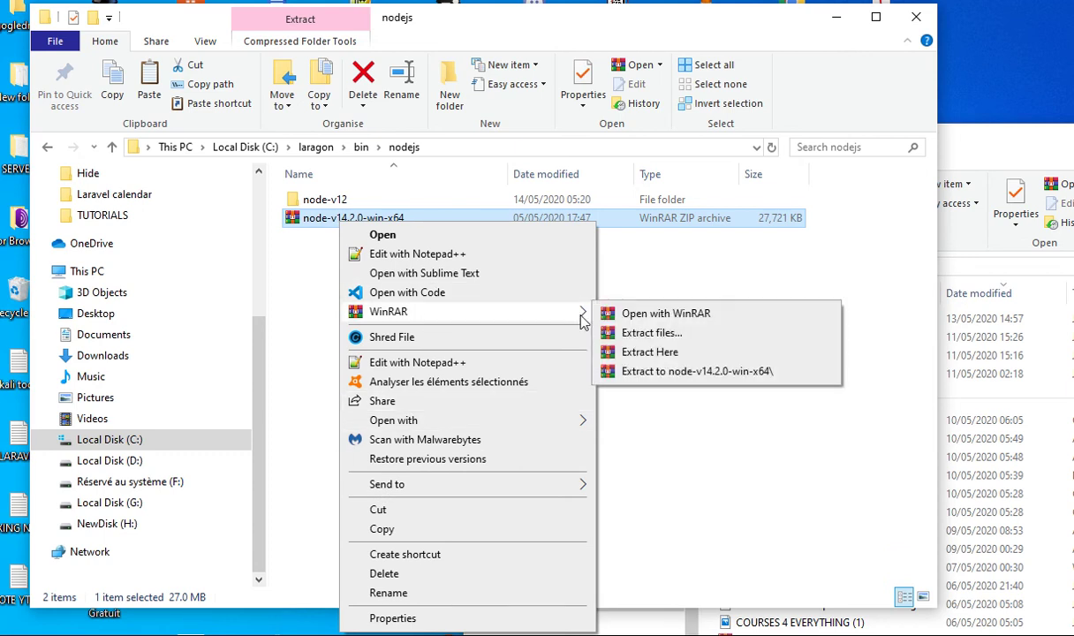
left_click(639, 353)
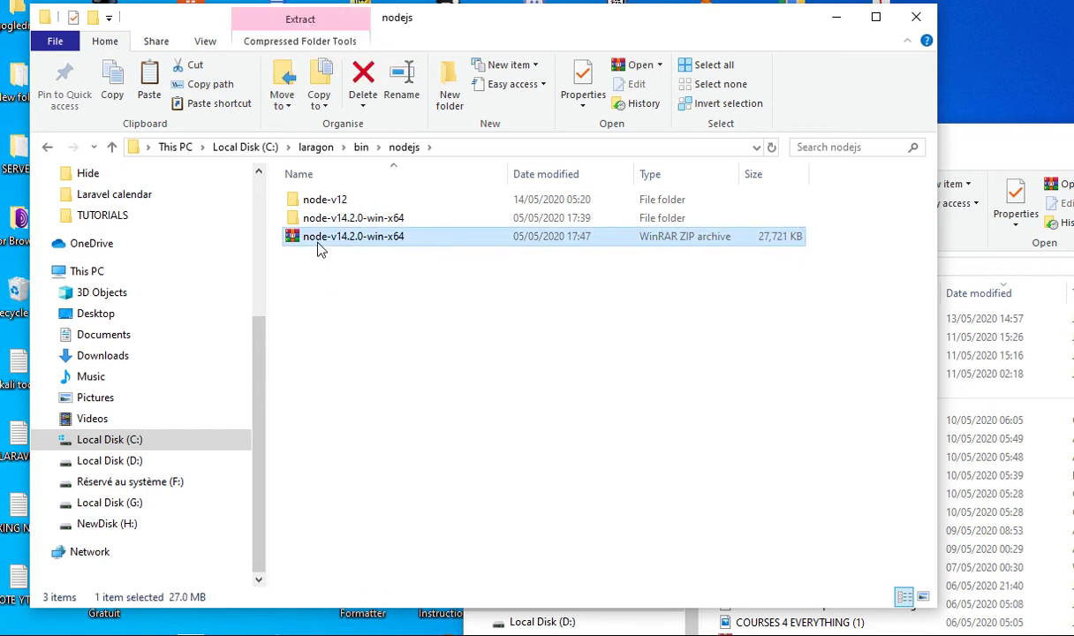
key("shift+Delete")
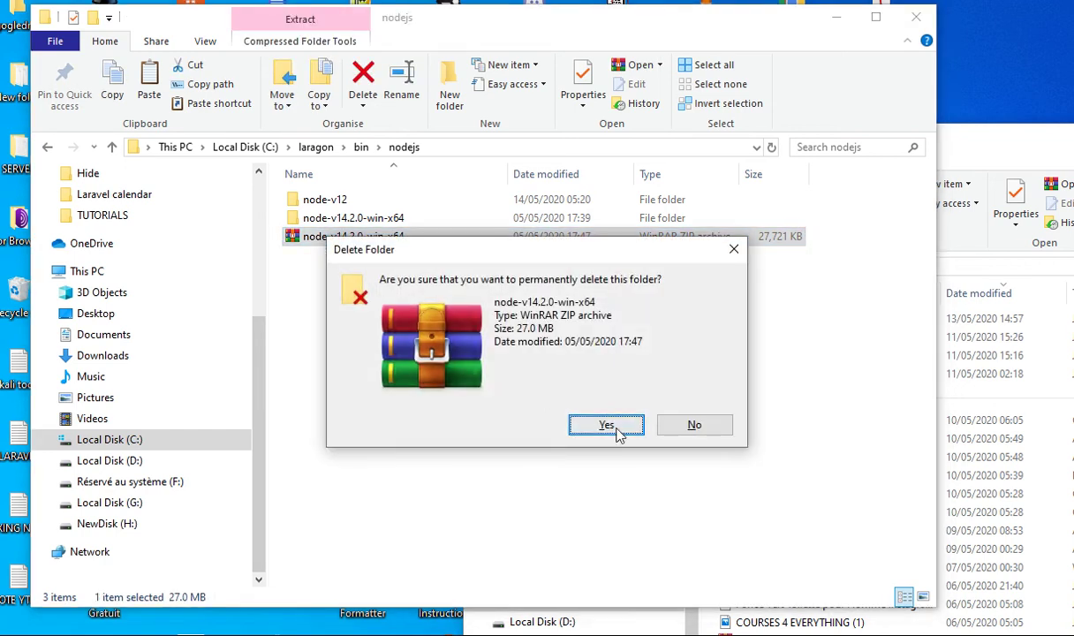
left_click(611, 428)
Rename the extracted node-v14.2.0-win-x64 folder to node-v14.2.0.
left_click(358, 221)
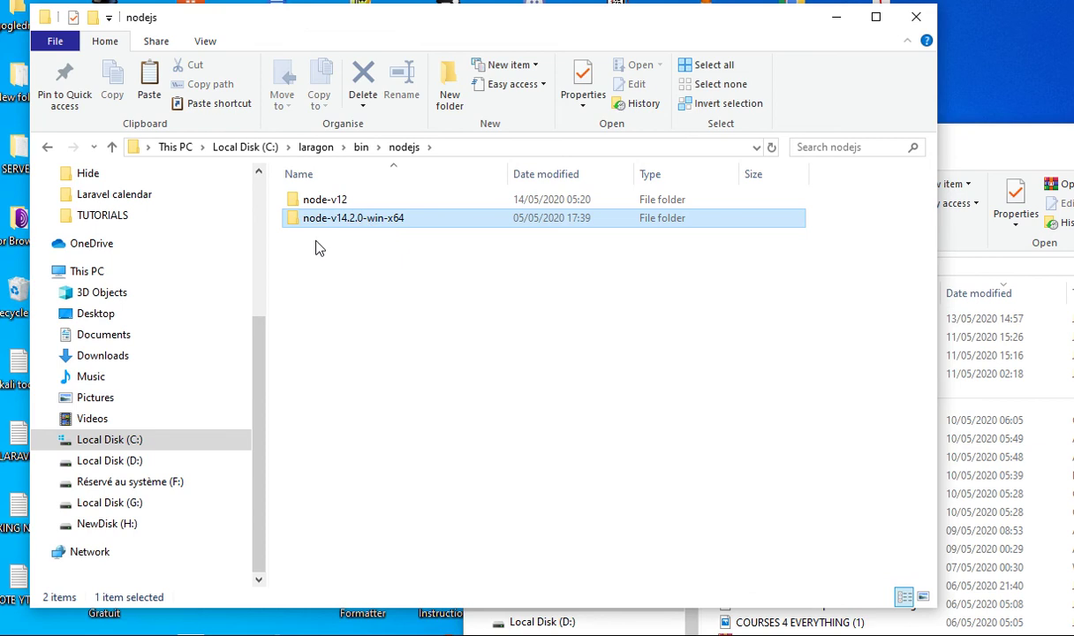
right_click(362, 219)
key("m")
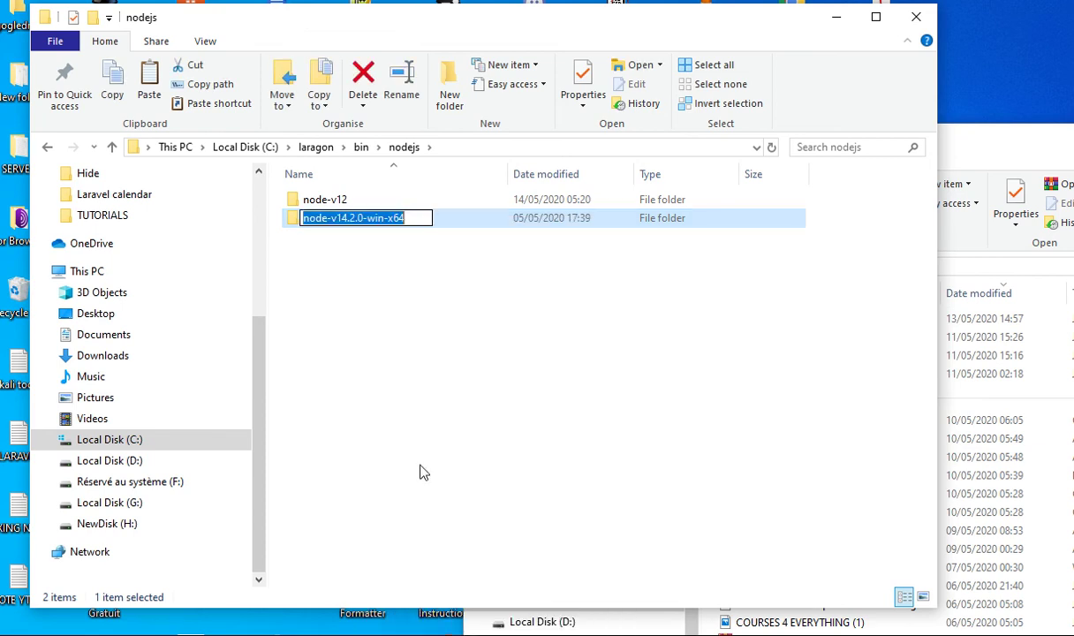
key("End")
key("BackSpace")
key("BackSpace")
key("BackSpace")
key("BackSpace")
key("BackSpace")
key("BackSpace")
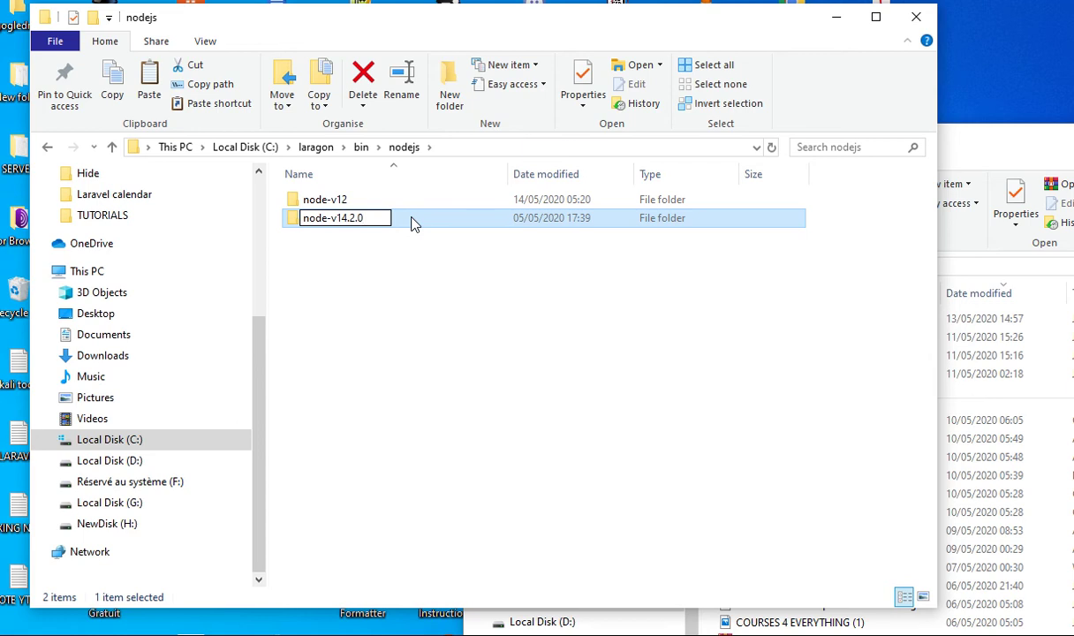
key("Return")
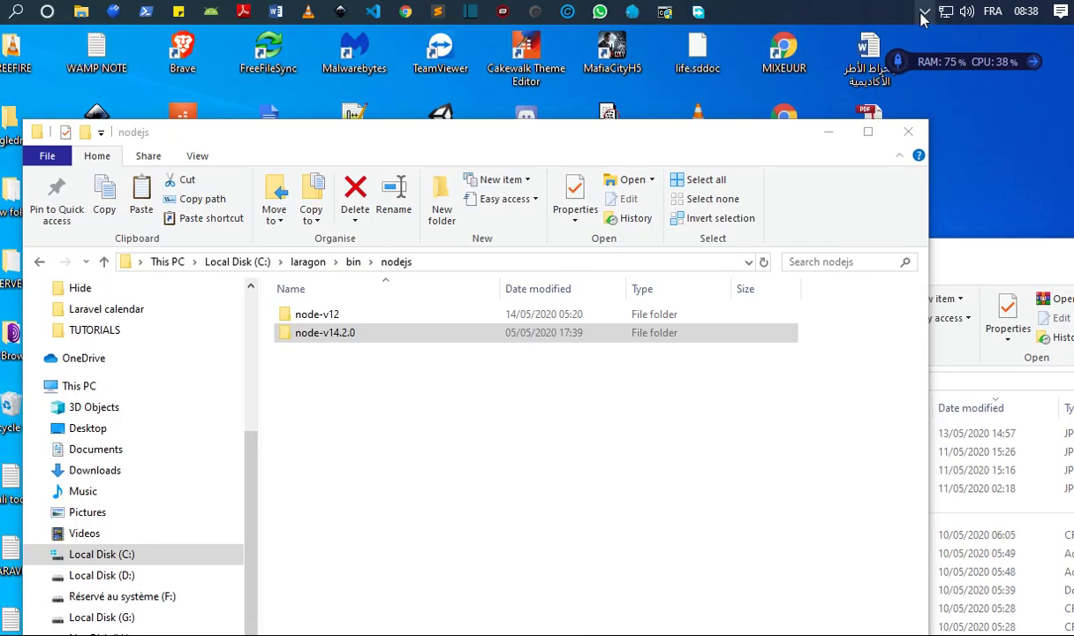
Bring up Laragon from its system tray icon and start all its services.
left_click(922, 17)
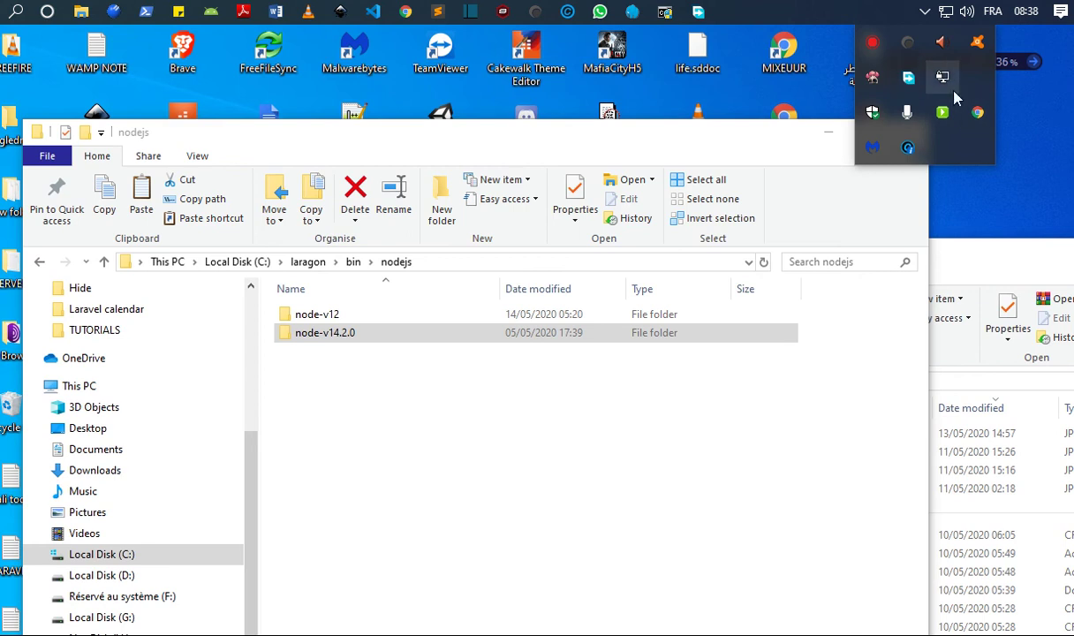
right_click(946, 117)
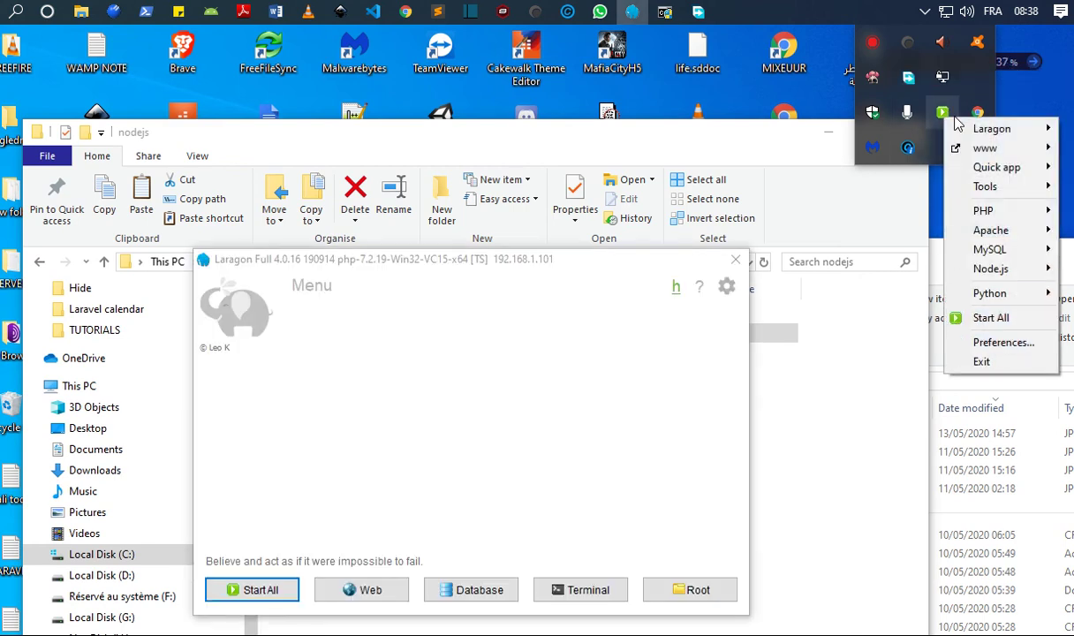
mouse_move(1000, 150)
mouse_move(984, 129)
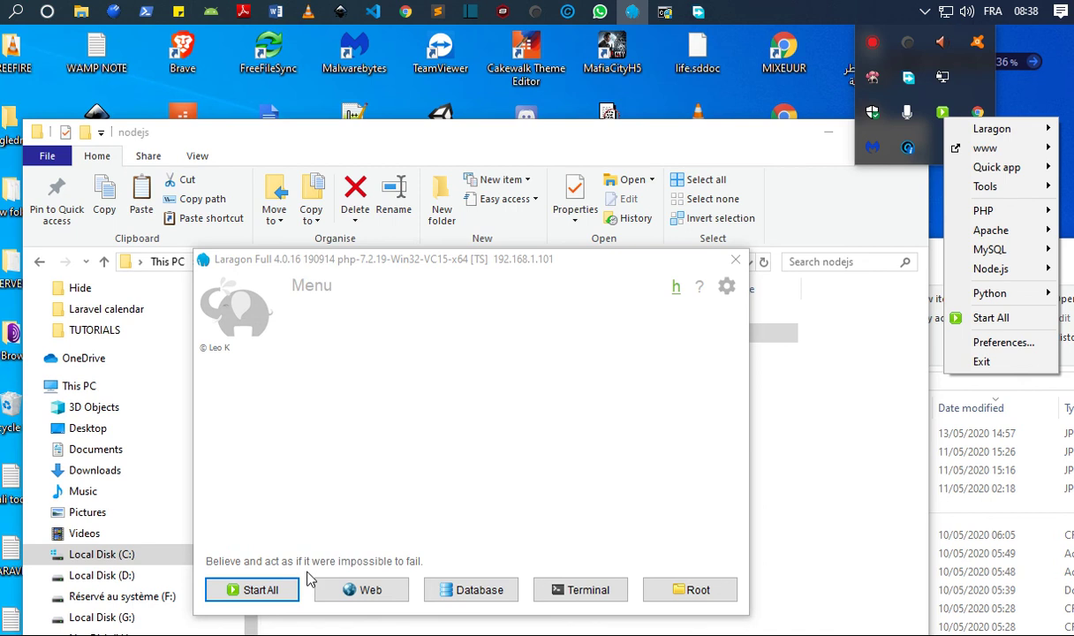
left_click(278, 593)
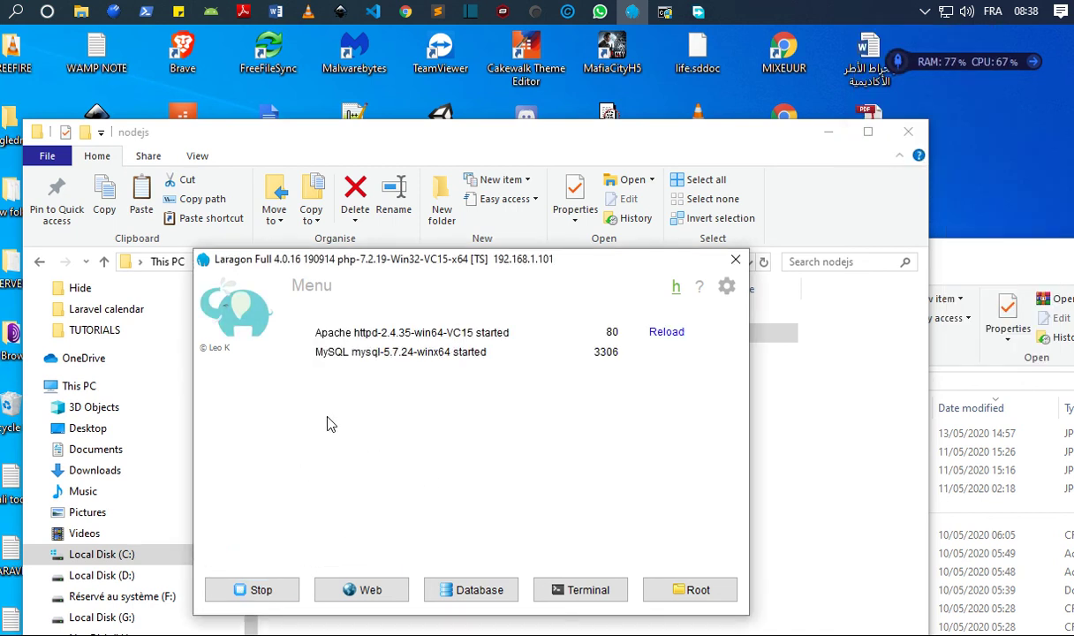
Set Laragon's active Node.js version to node-v14.2.0.
right_click(395, 407)
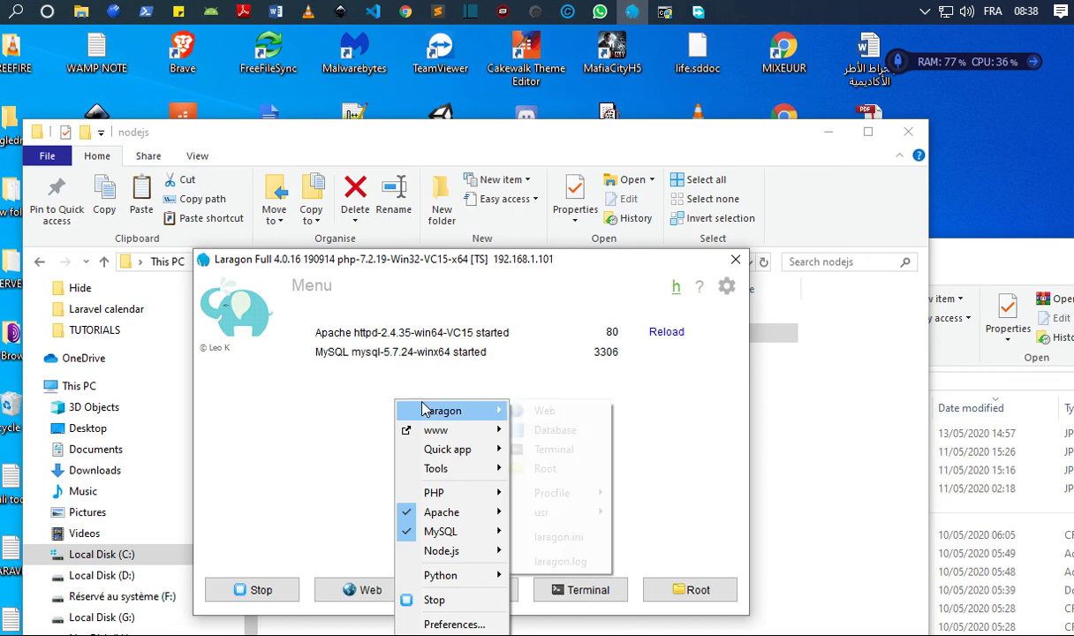
mouse_move(450, 554)
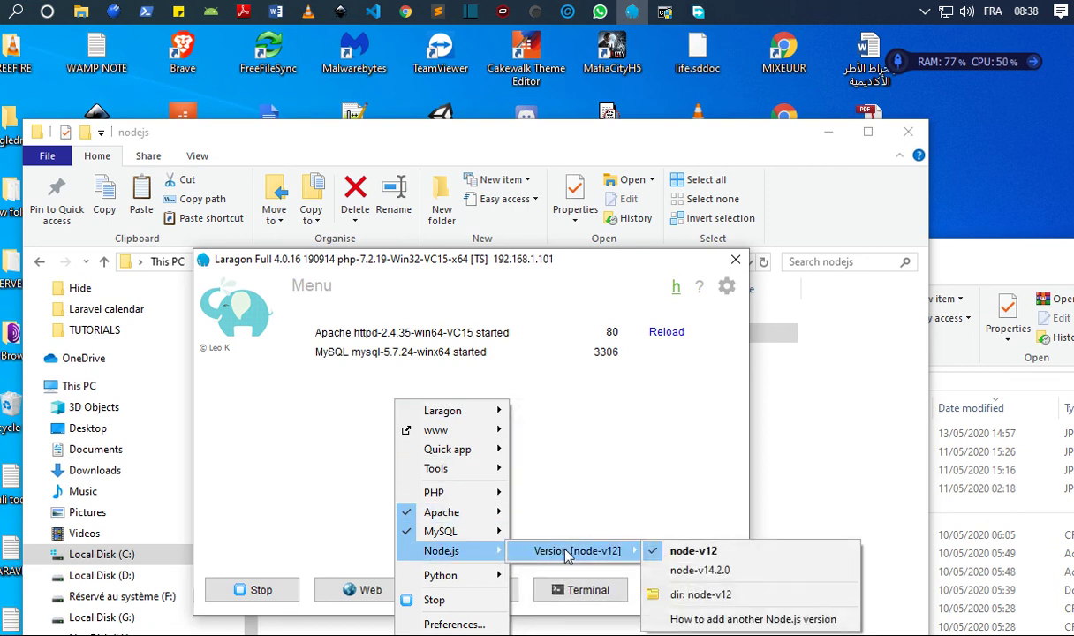
mouse_move(631, 551)
left_click(679, 571)
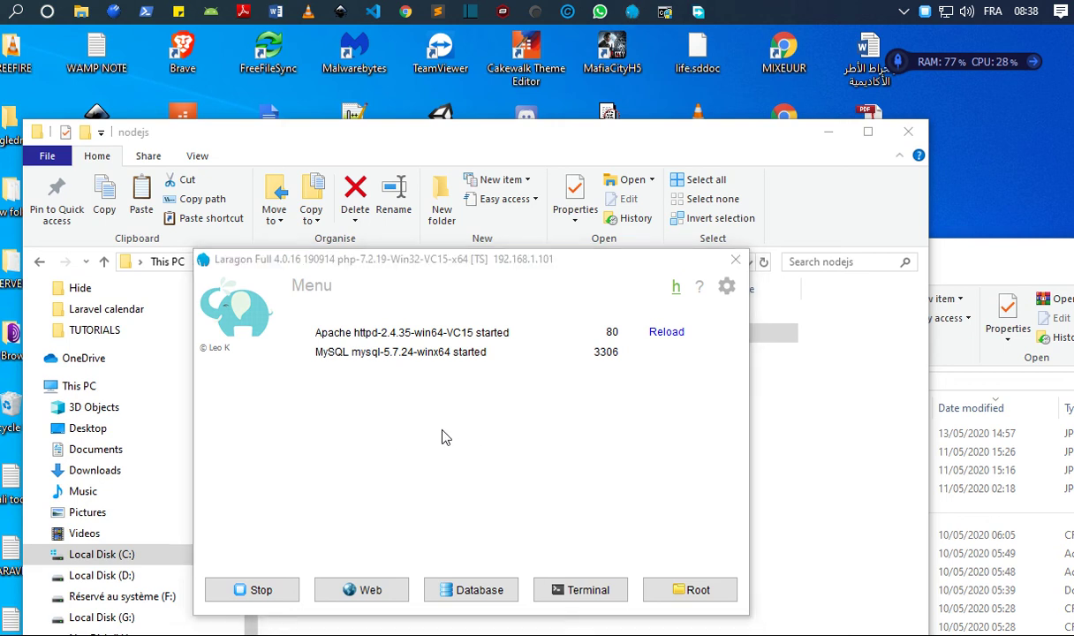
Switch to the open Cmder window and check the active Node.js version in the www console with node -v.
key("alt+Tab")
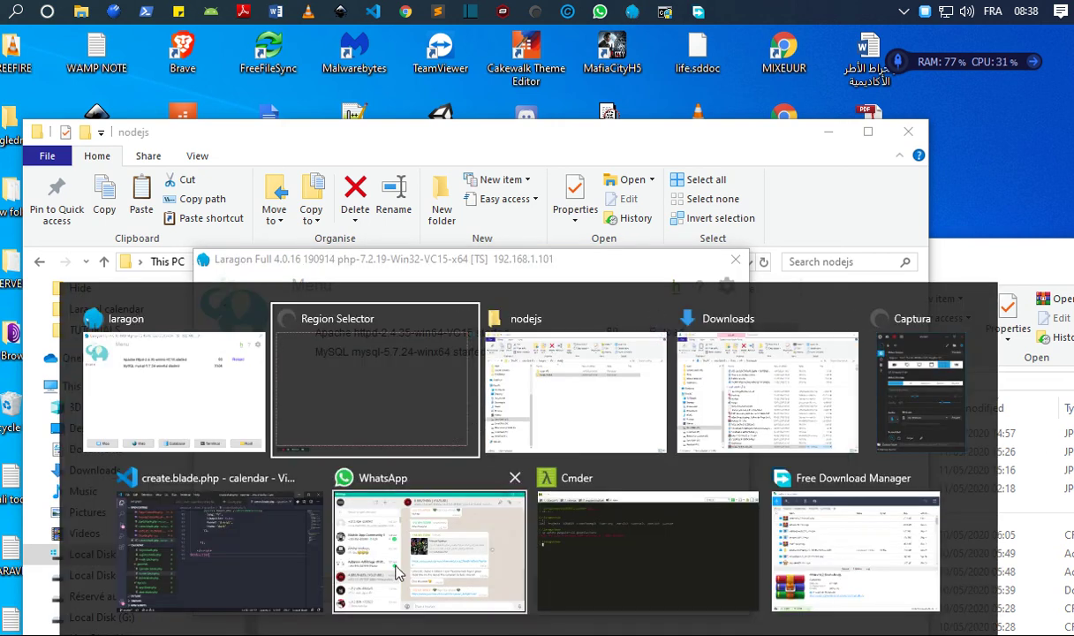
left_click(463, 446)
key("alt+Tab")
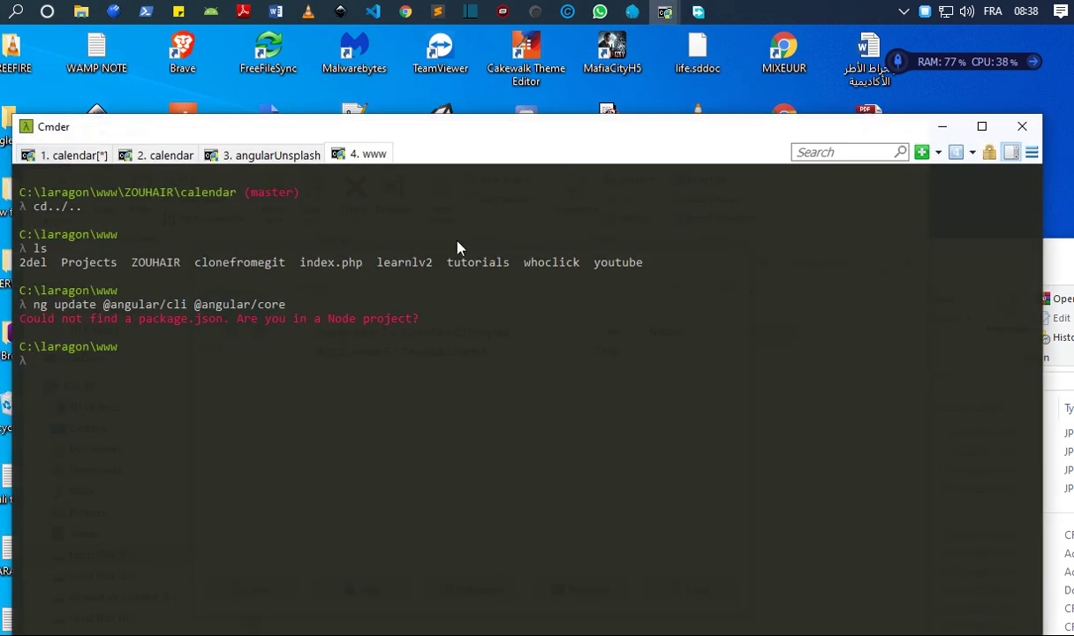
left_click_drag(433, 144, 596, 202)
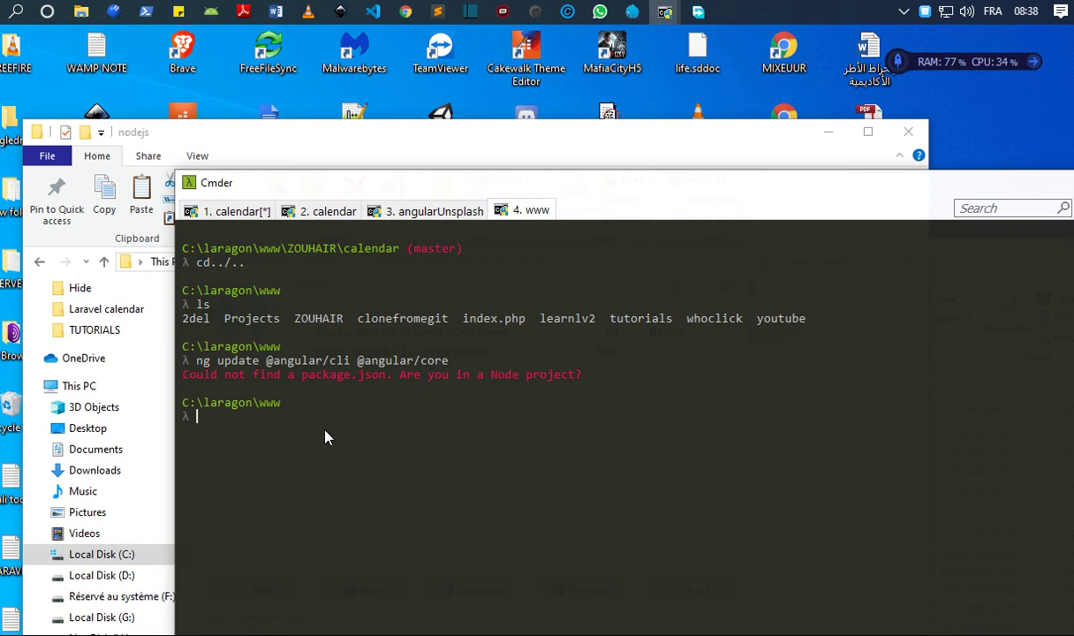
type("node -v")
key("Return")
left_click_drag(228, 433, 159, 434)
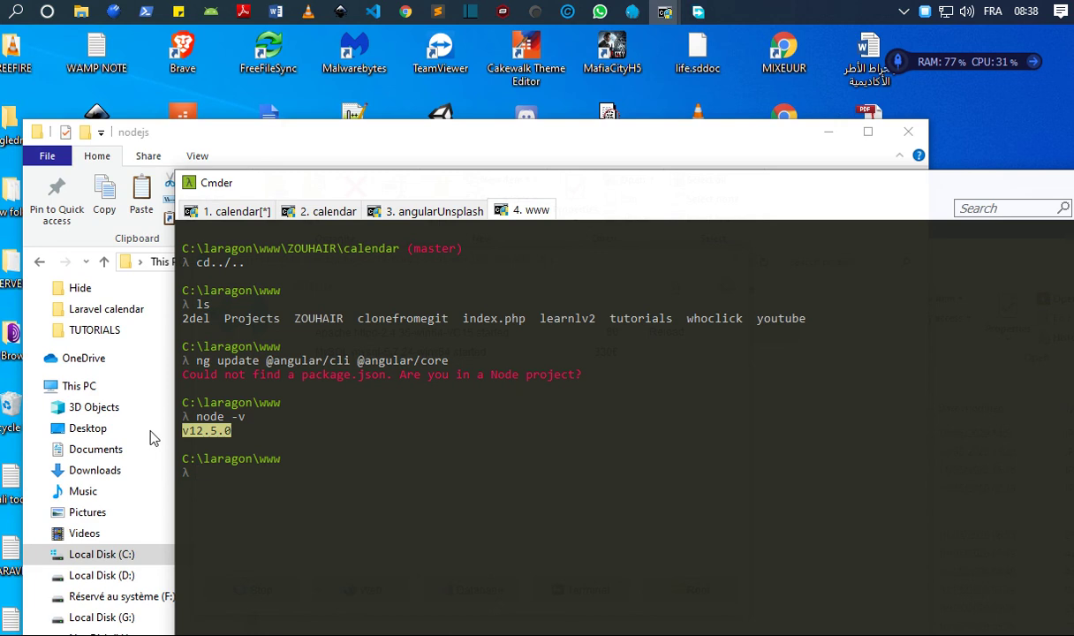
Close Cmder with all four of its consoles and launch a fresh terminal from Laragon.
left_click_drag(453, 189, 400, 195)
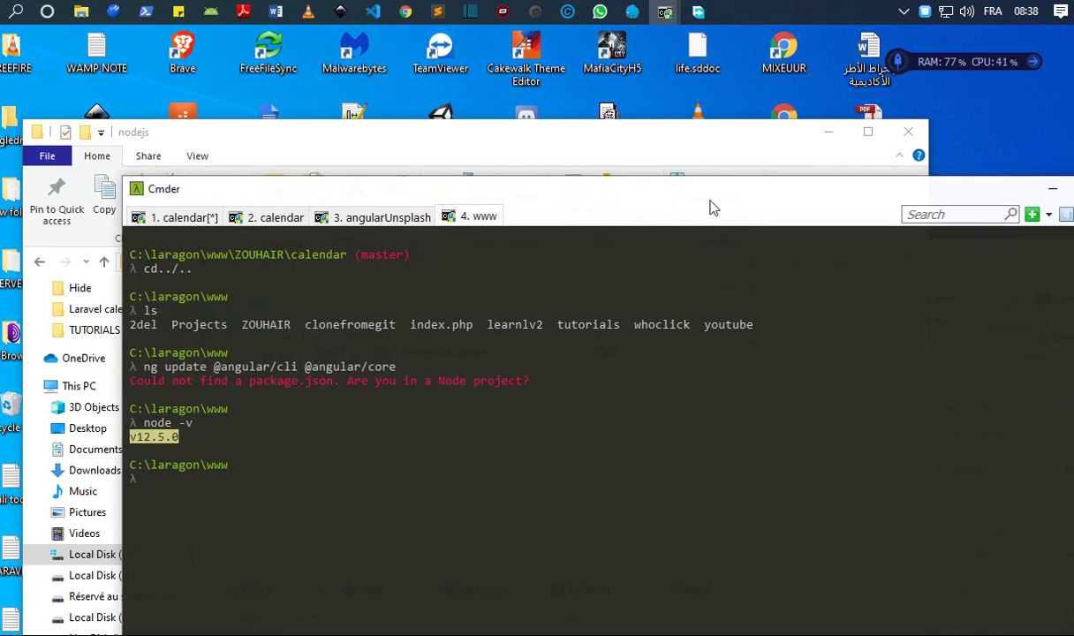
left_click_drag(714, 207, 570, 181)
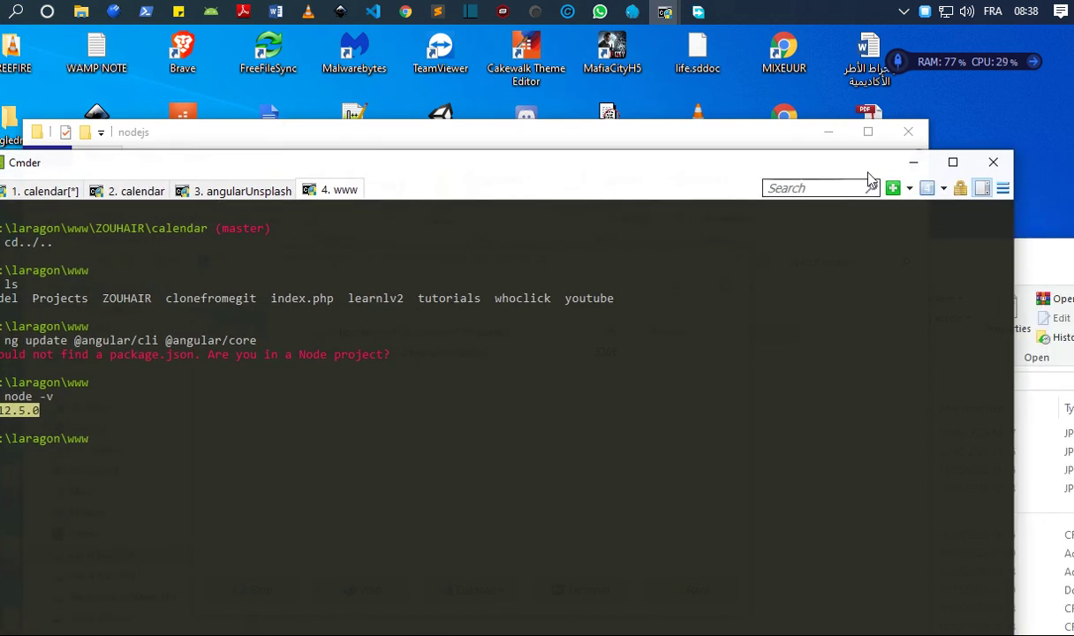
left_click(992, 162)
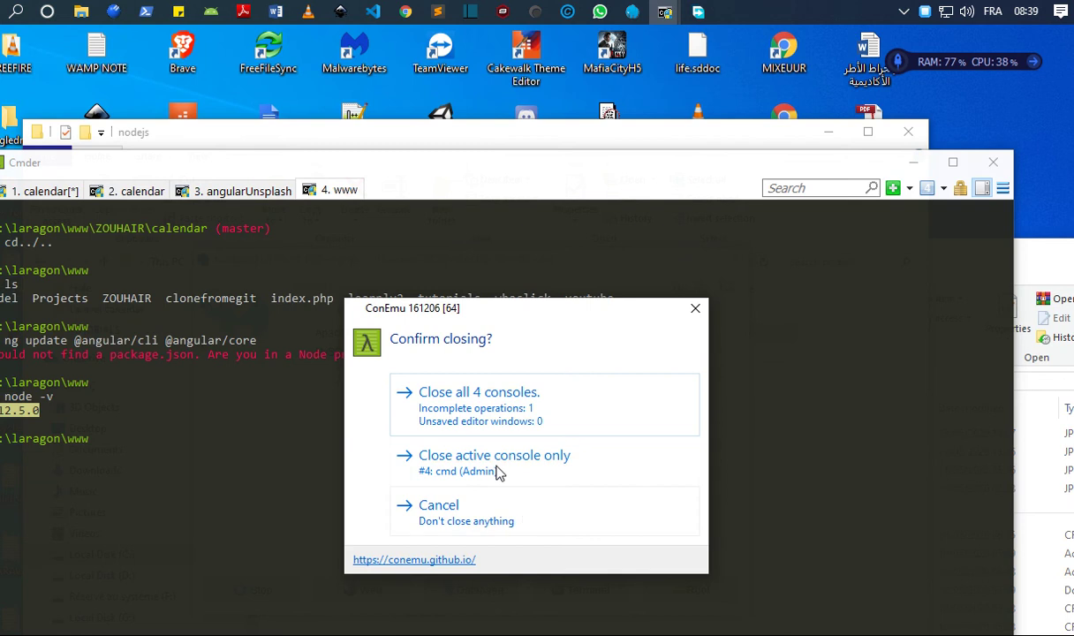
left_click(472, 381)
key("alt+F4")
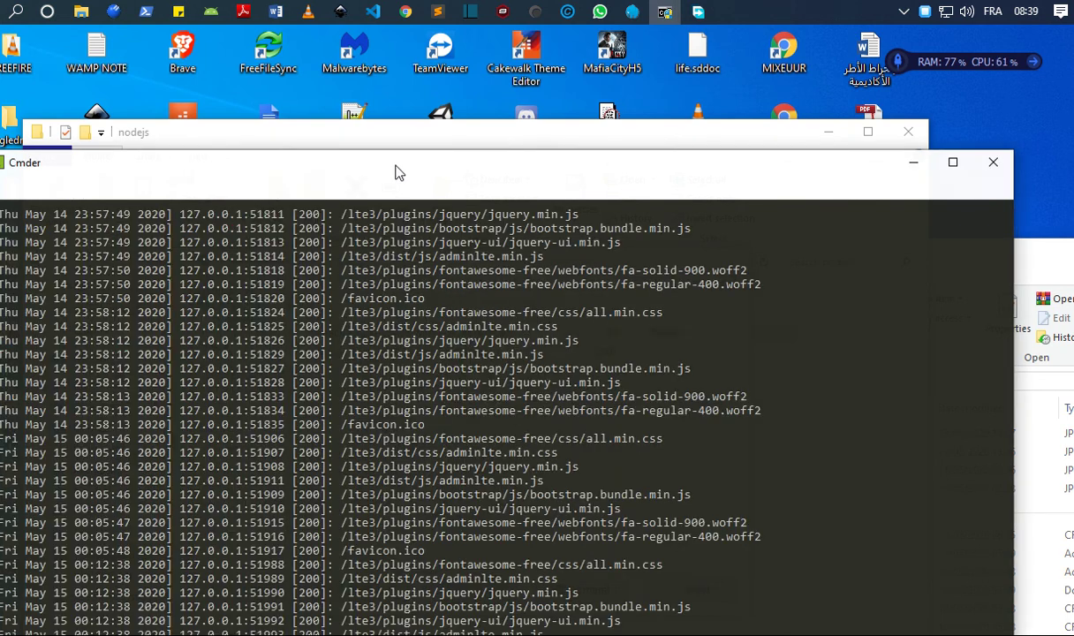
left_click(579, 591)
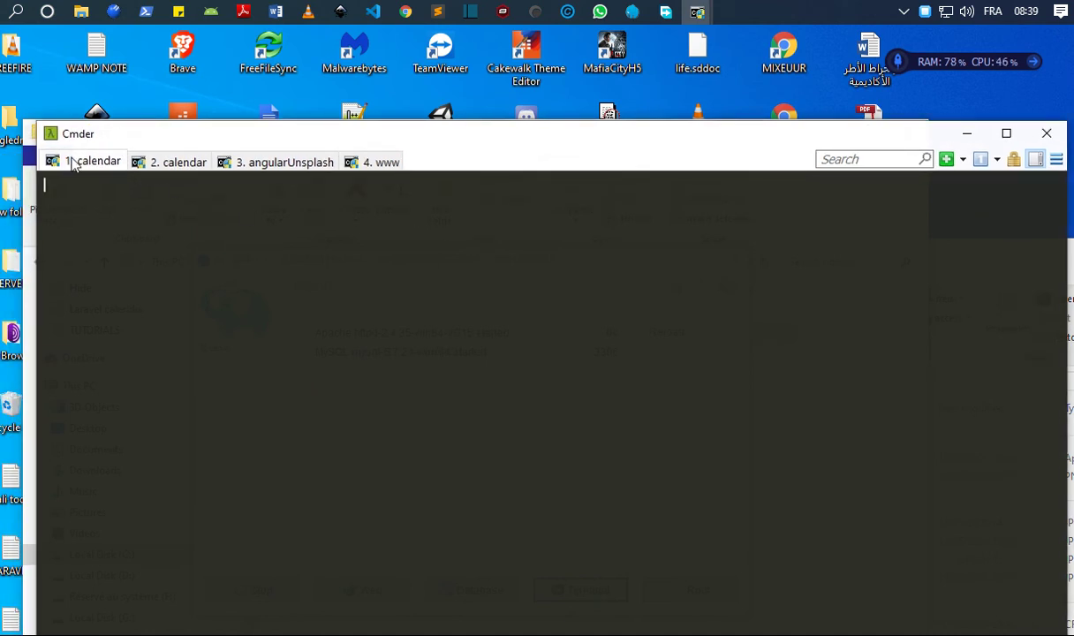
Run node -v in the www console of the new Cmder window and highlight the reported version.
left_click(382, 162)
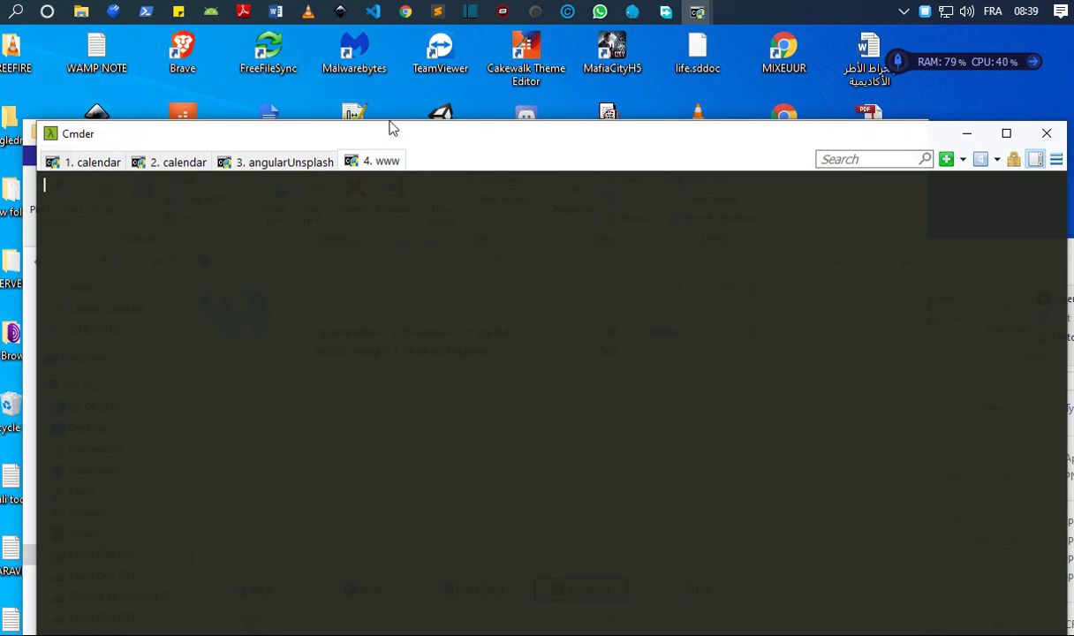
left_click_drag(384, 140, 393, 95)
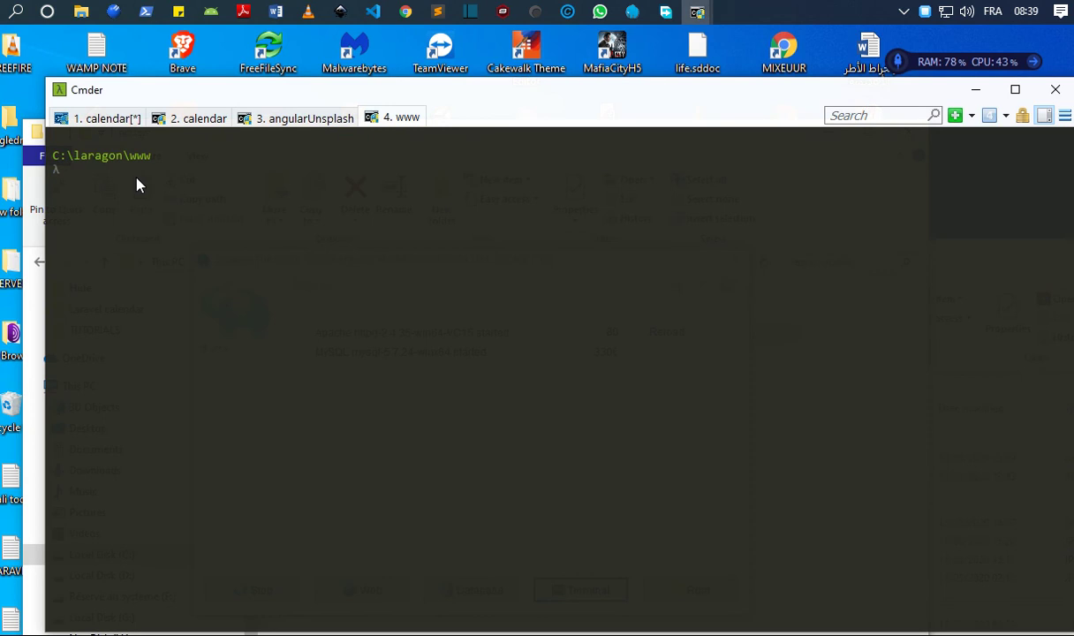
type("node -v")
key("Return")
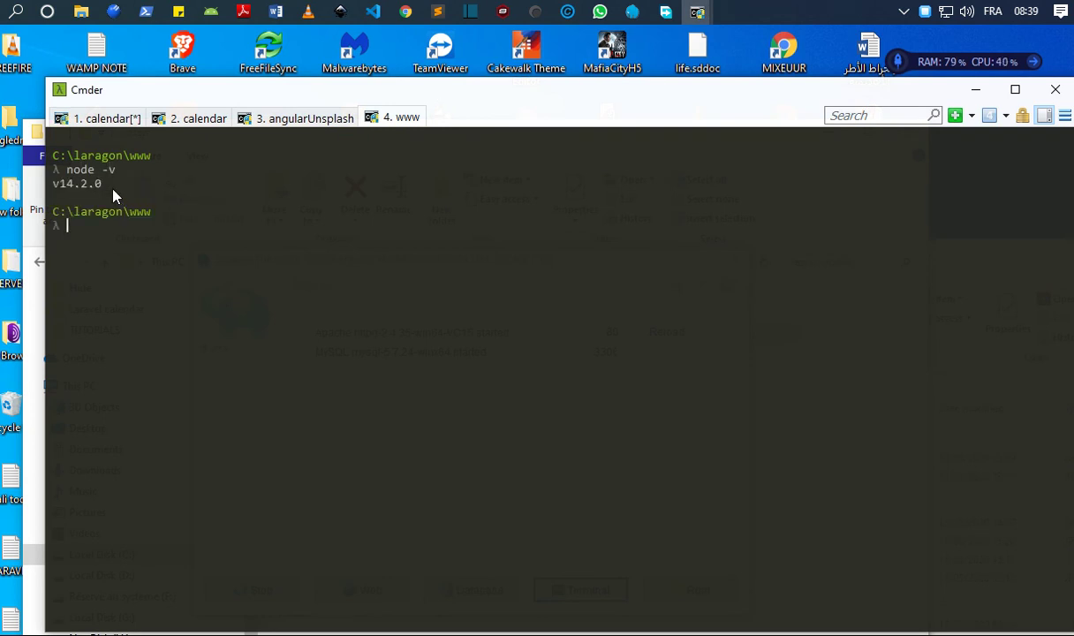
left_click_drag(112, 186, 52, 184)
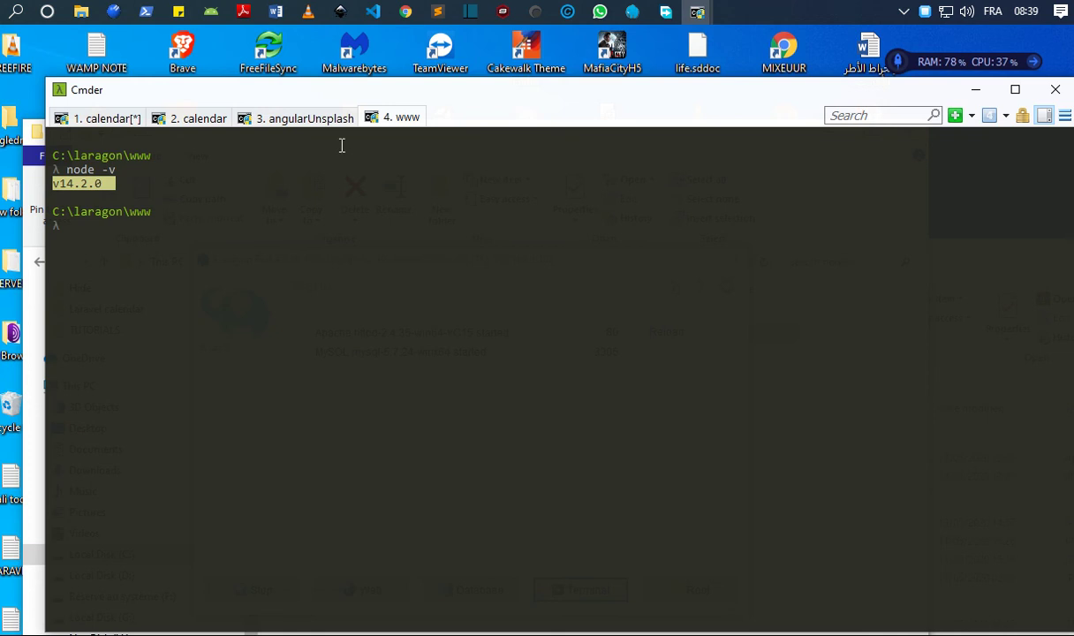